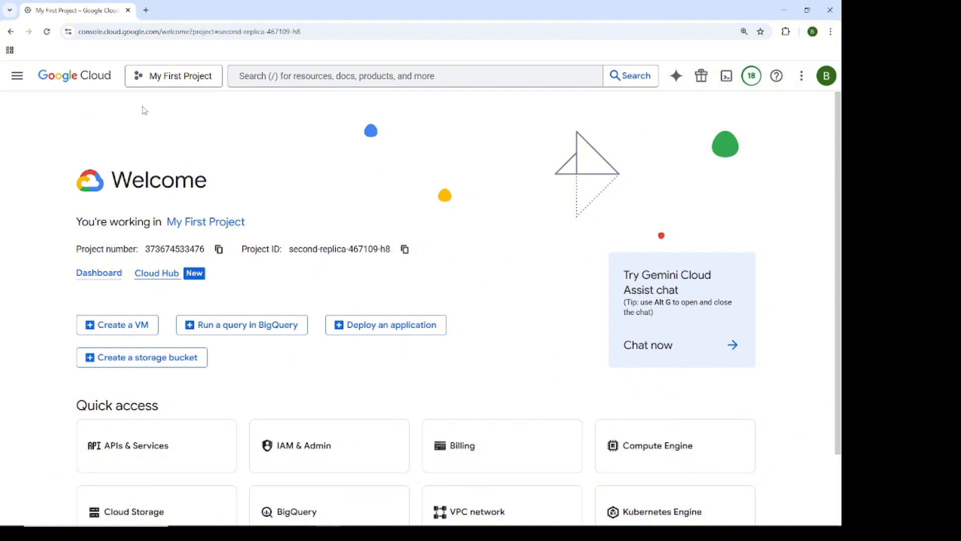
# View the folders and projects under the nexedgetechnologies.com organization, then close the resource list
pyautogui.click(151, 79)
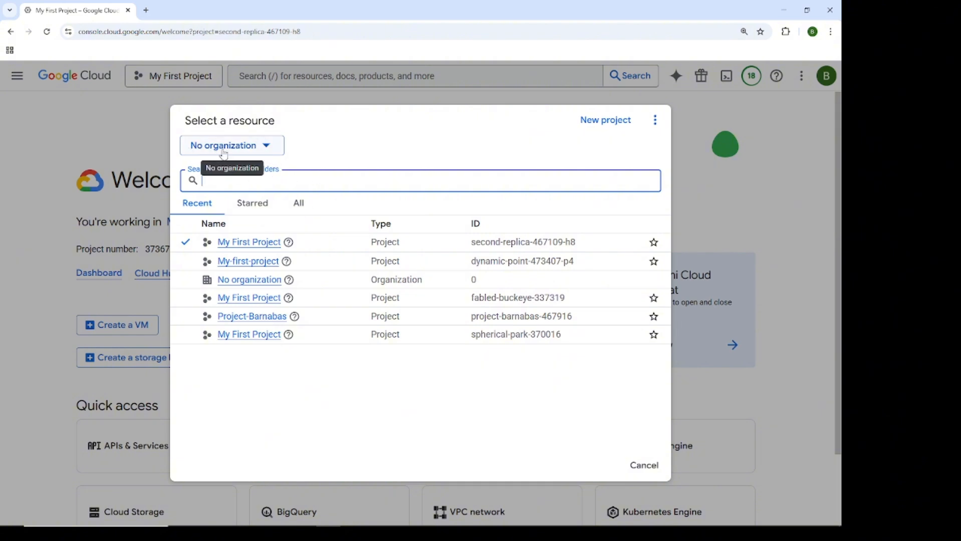
pyautogui.click(265, 150)
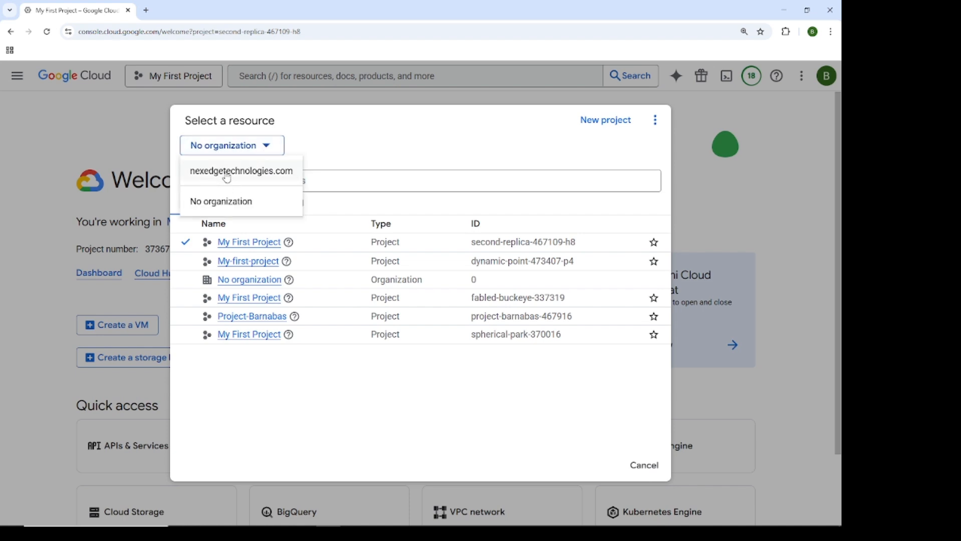
pyautogui.click(224, 173)
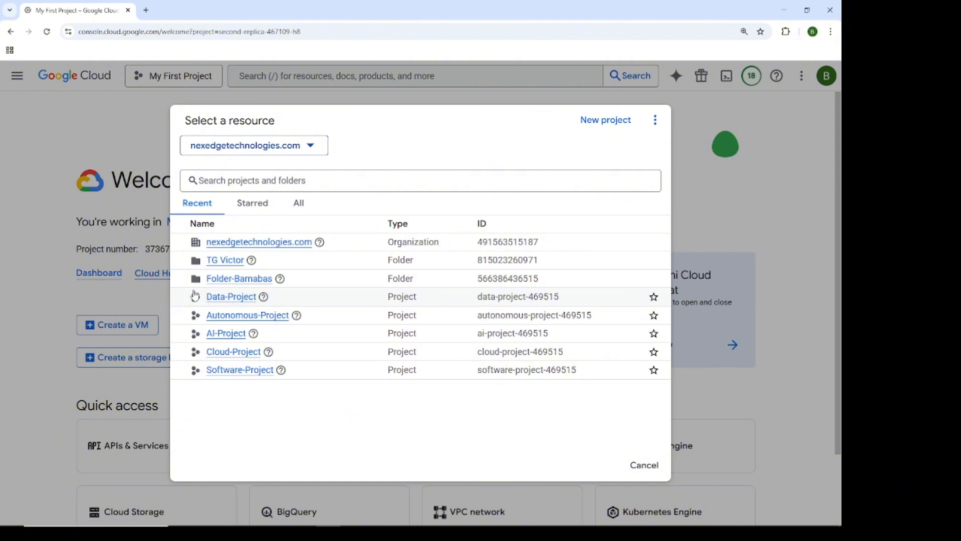
pyautogui.click(115, 127)
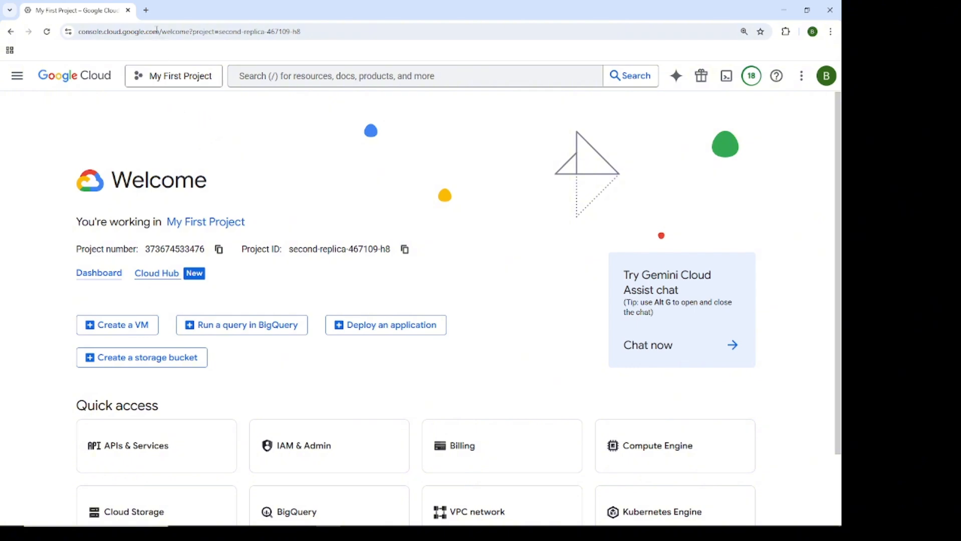
# Open ChatGPT in a new browser tab and ask it "why do i need project in GCP"
pyautogui.click(147, 10)
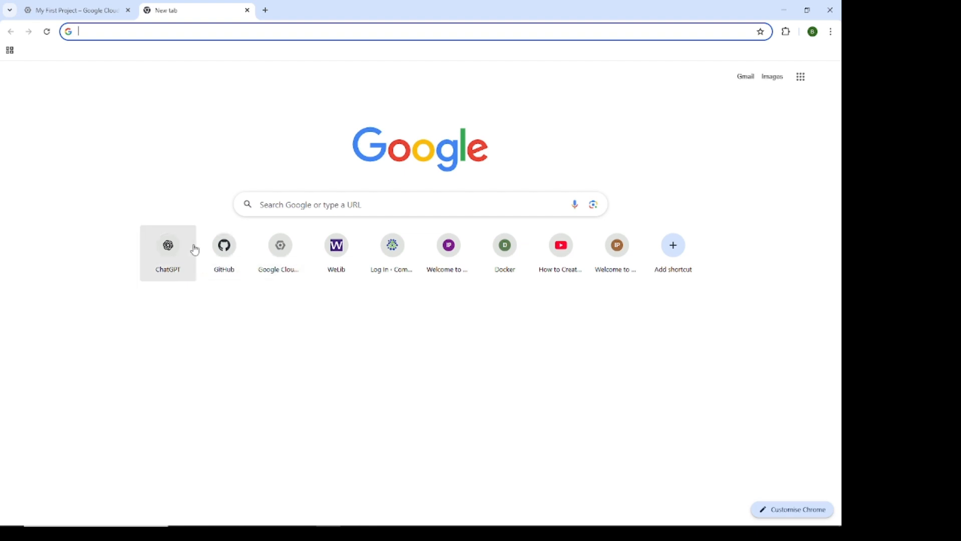
pyautogui.click(173, 249)
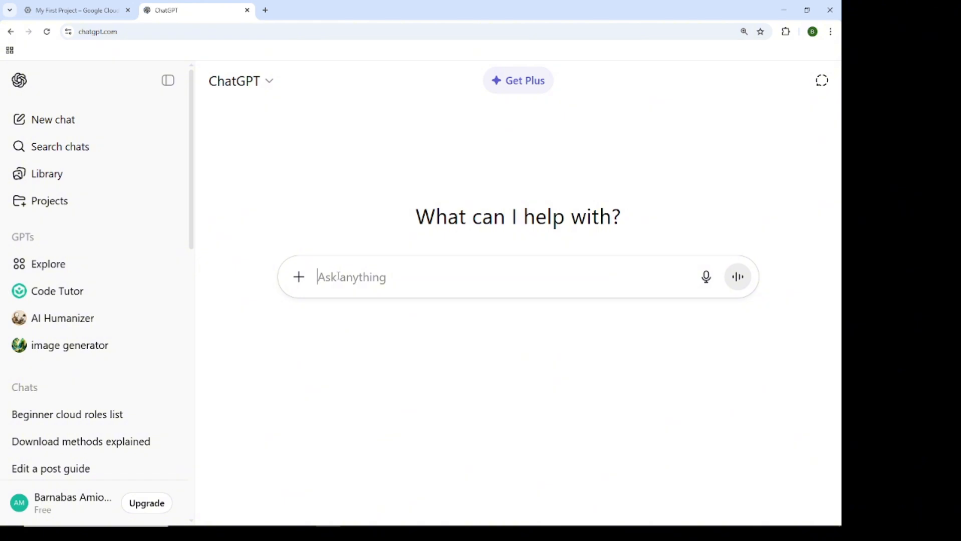
pyautogui.write('what')
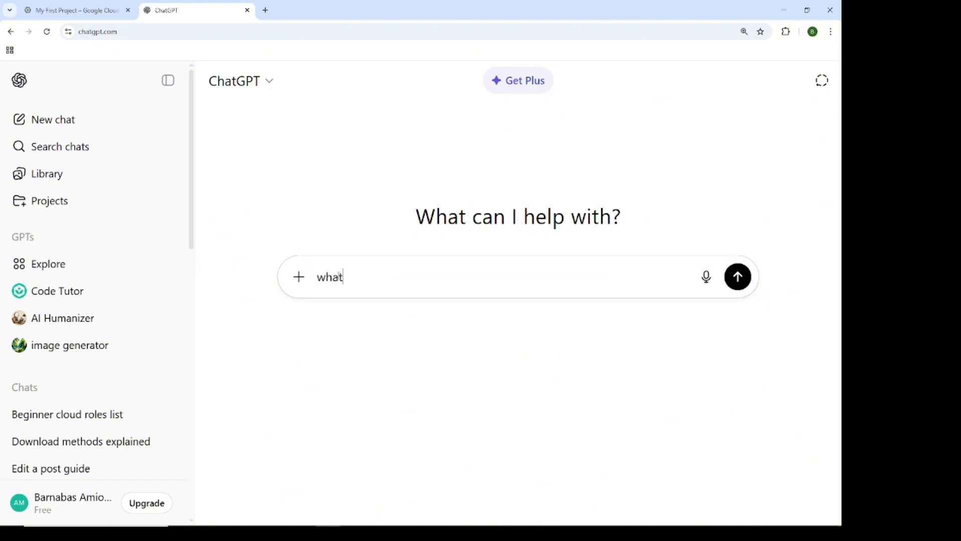
pyautogui.write(' are the')
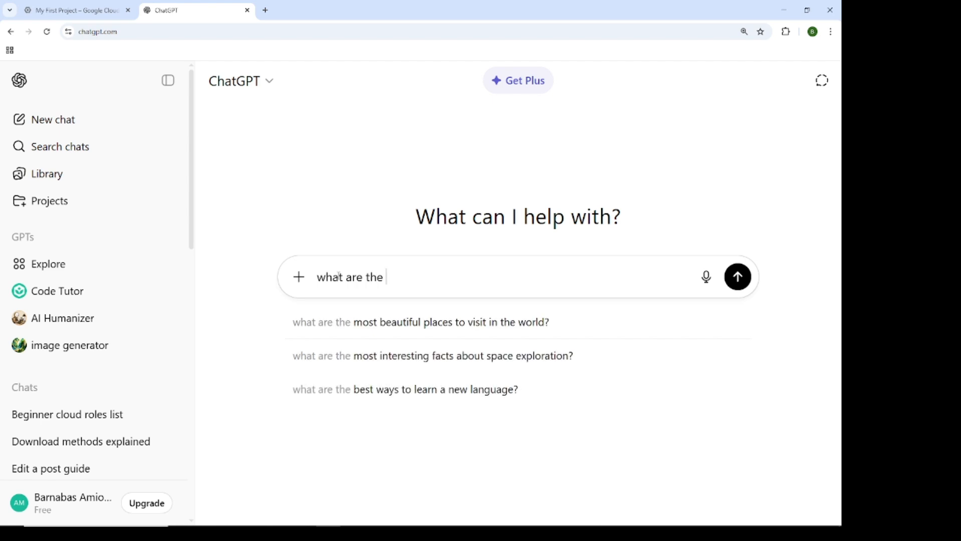
pyautogui.press('BackSpace')
pyautogui.press('BackSpace')
pyautogui.press('BackSpace')
pyautogui.press('BackSpace')
pyautogui.press('BackSpace')
pyautogui.press('BackSpace')
pyautogui.press('BackSpace')
pyautogui.press('BackSpace')
pyautogui.press('BackSpace')
pyautogui.press('BackSpace')
pyautogui.press('BackSpace')
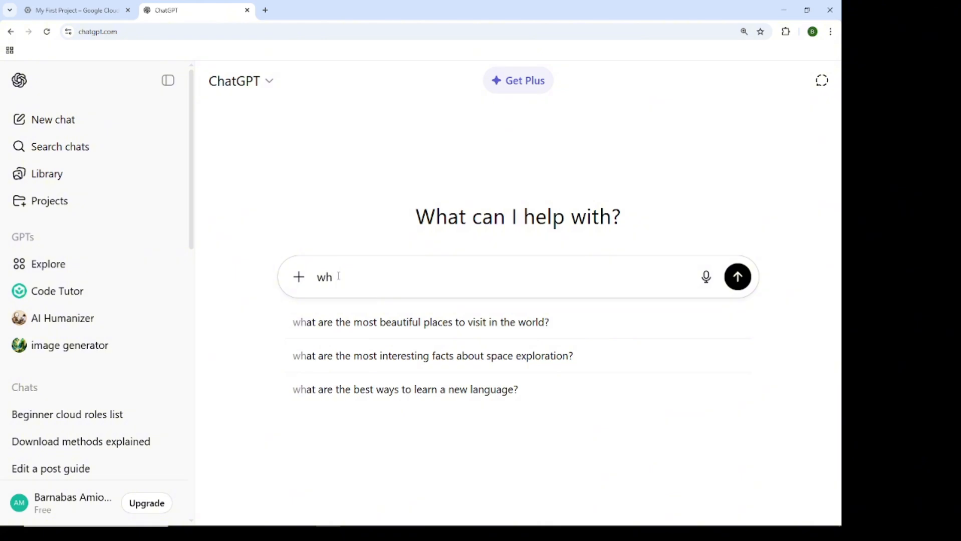
pyautogui.write('y do ')
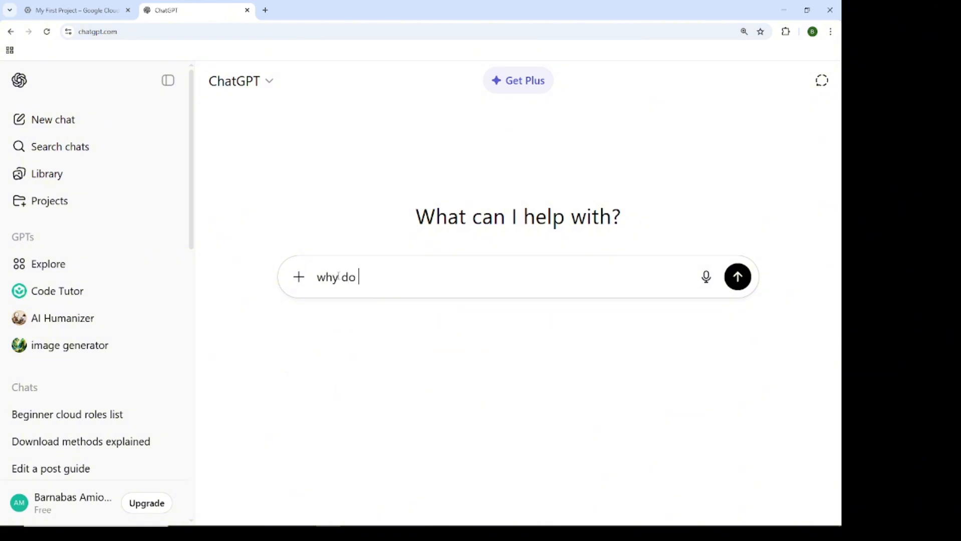
pyautogui.write('i need ')
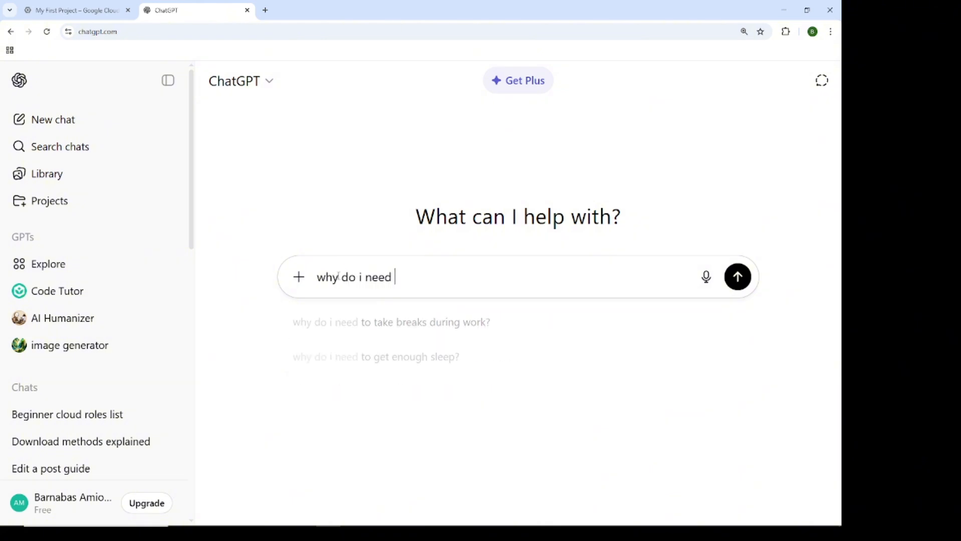
pyautogui.write('project in')
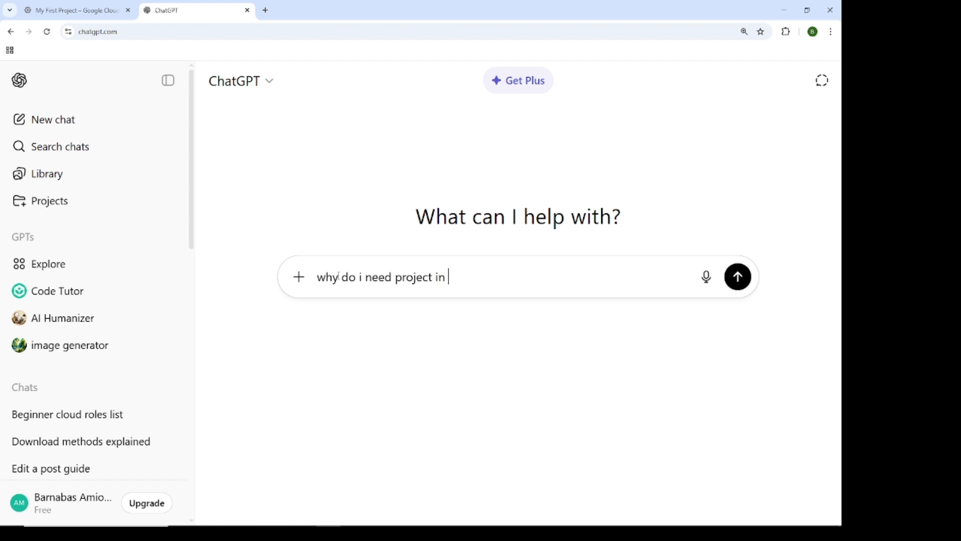
pyautogui.write(' GCP')
pyautogui.press('Return')
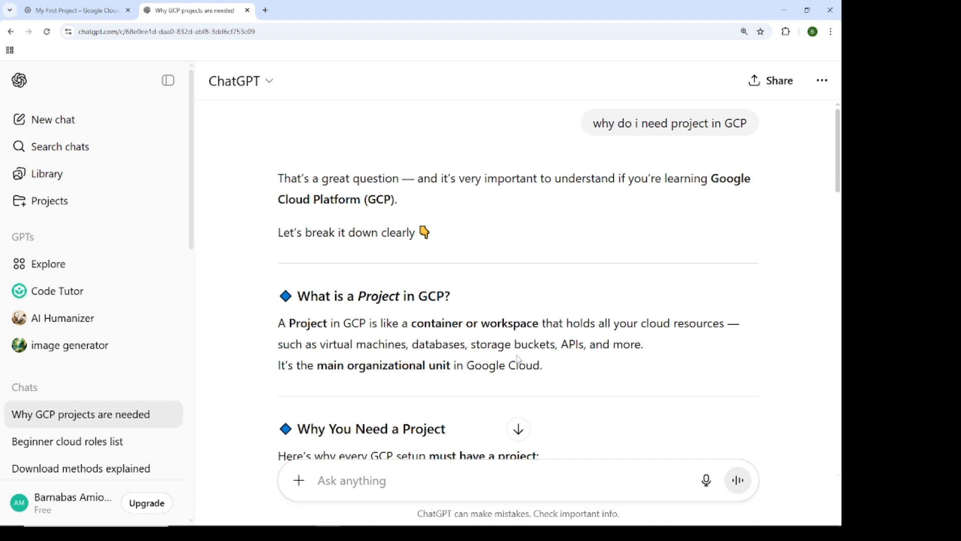
# Read ChatGPT's answer on what a GCP project is and the reasons for needing one
pyautogui.scroll(-1, 518, 358)
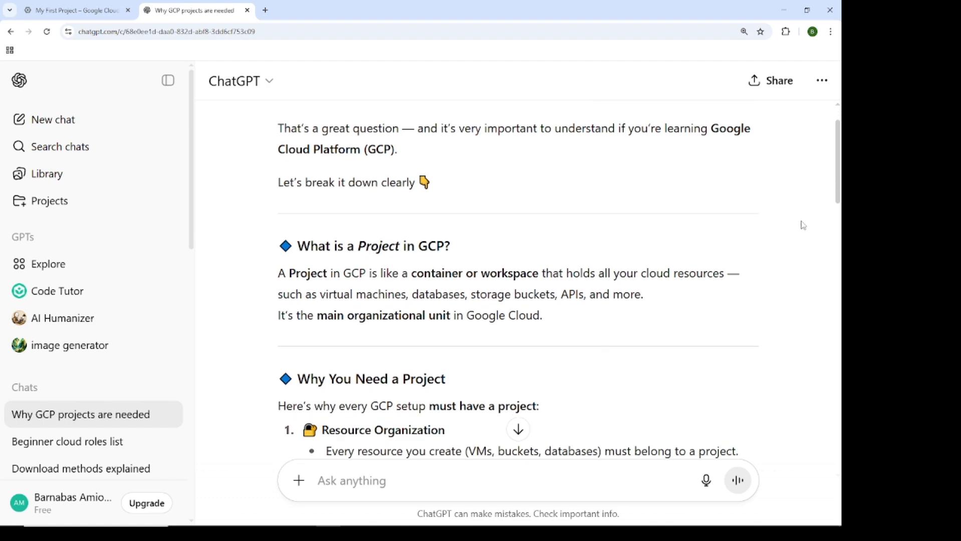
pyautogui.moveTo(839, 196); pyautogui.dragTo(839, 230)
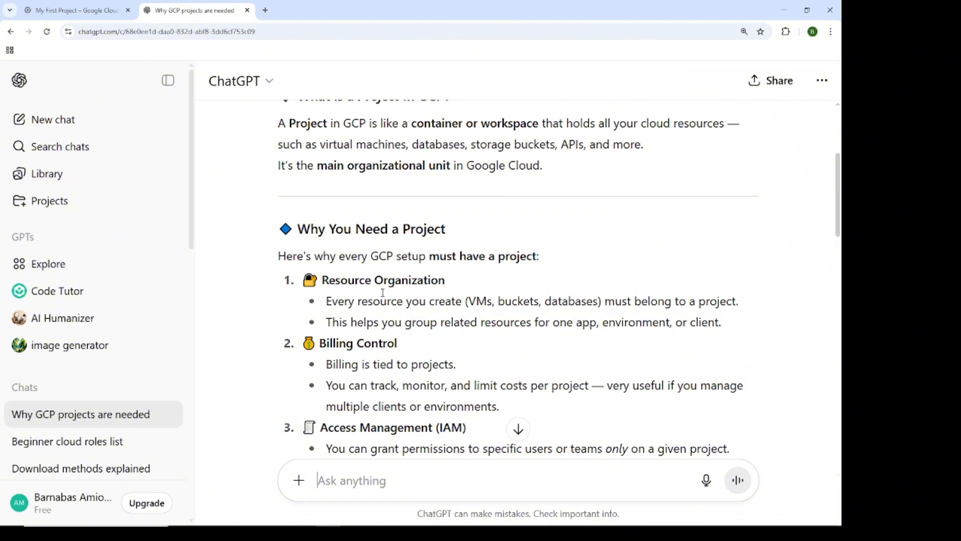
pyautogui.scroll(3, 435, 350)
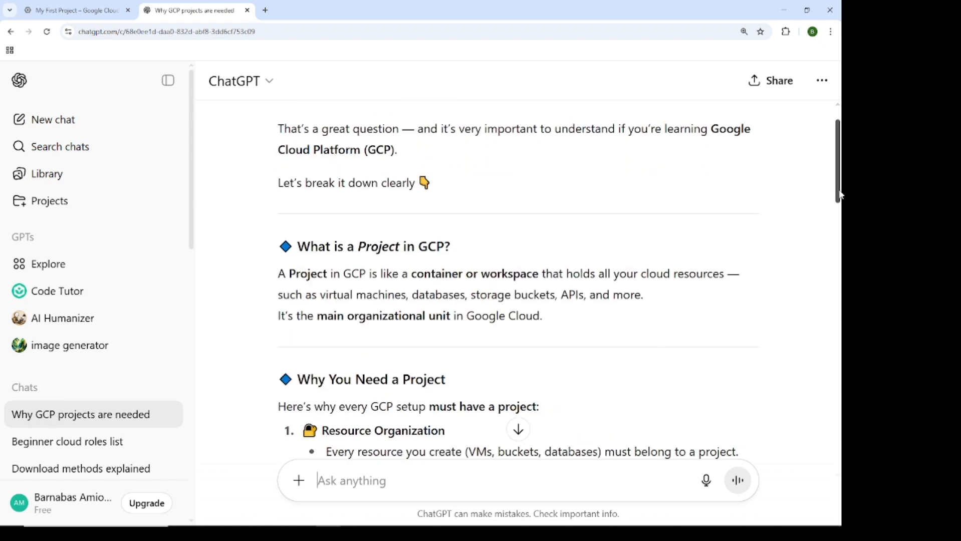
pyautogui.moveTo(837, 195); pyautogui.dragTo(833, 245)
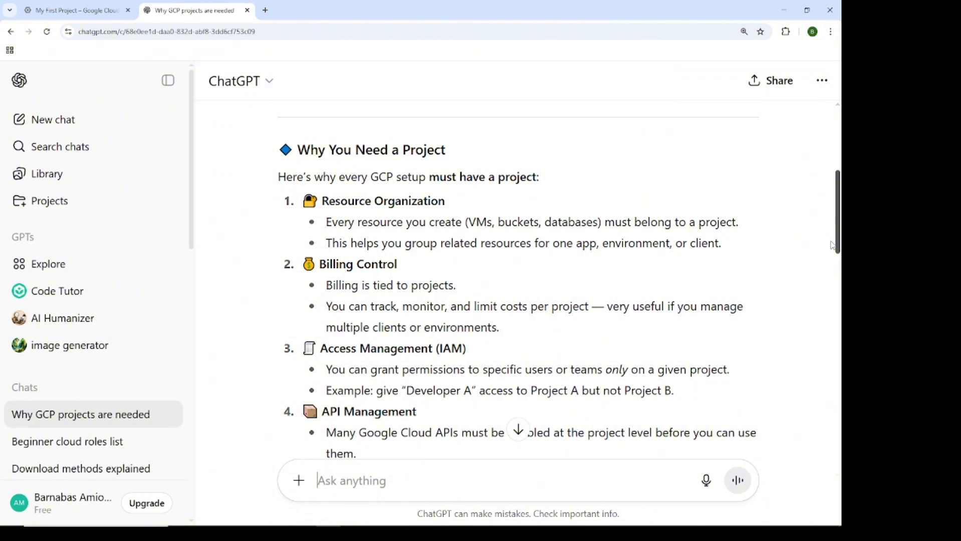
pyautogui.moveTo(833, 246); pyautogui.dragTo(832, 257)
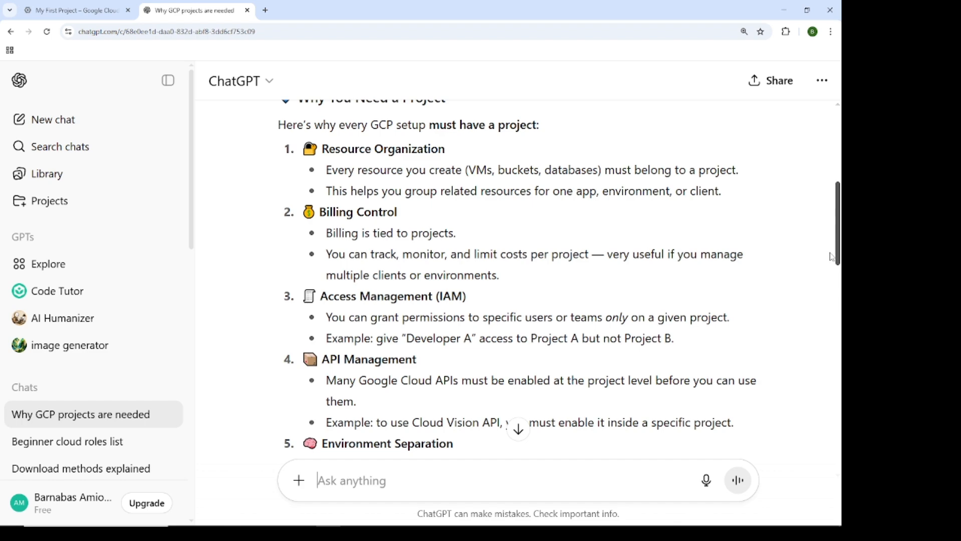
pyautogui.moveTo(832, 257); pyautogui.dragTo(828, 237)
# Return to the Google Cloud console and start creating a new project
pyautogui.click(80, 10)
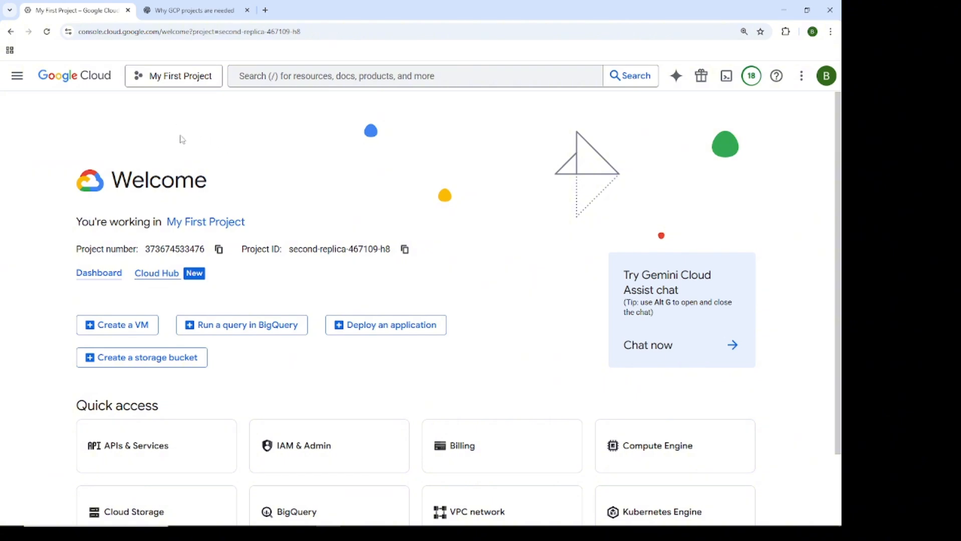
pyautogui.click(163, 81)
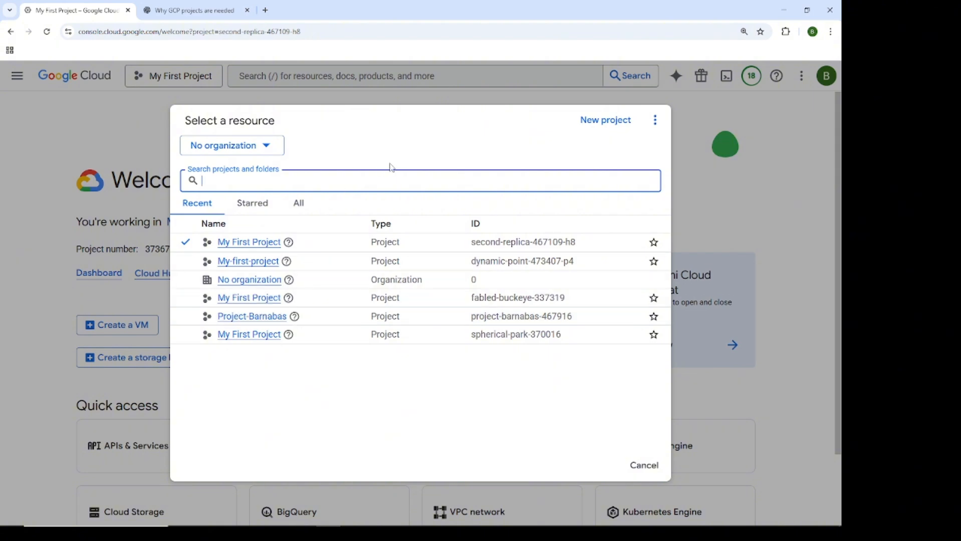
pyautogui.click(602, 121)
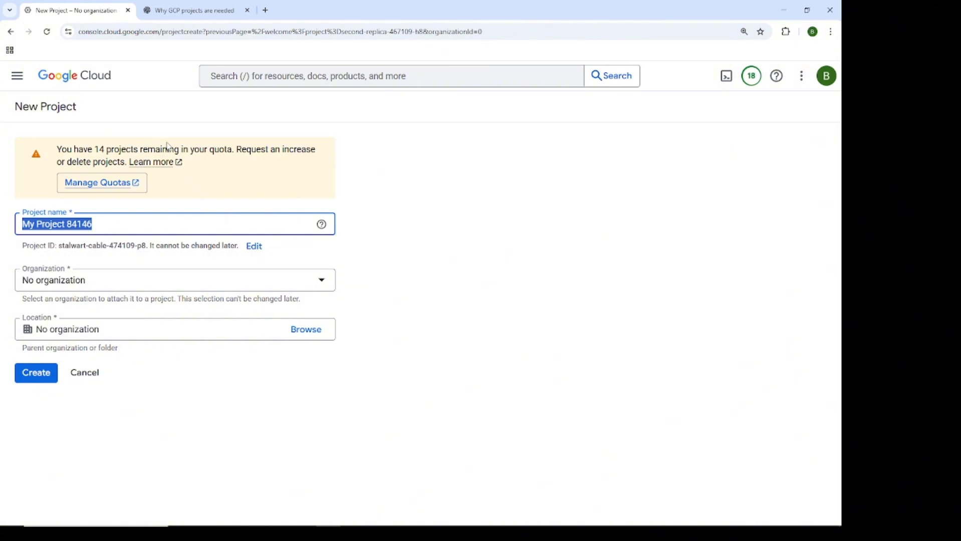
# Replace the default name of the new project with Devops-project
pyautogui.click(116, 224)
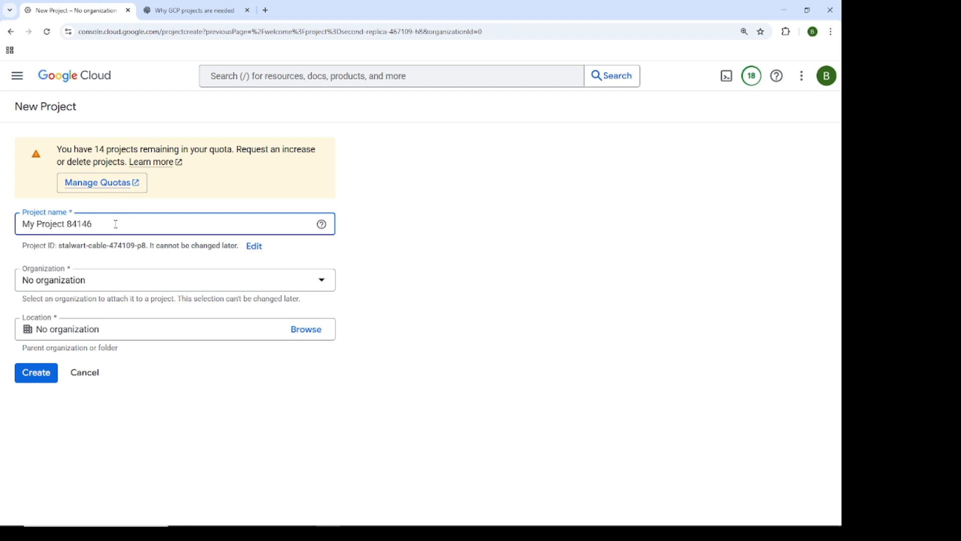
pyautogui.press('BackSpace')
pyautogui.press('BackSpace')
pyautogui.press('BackSpace')
pyautogui.press('BackSpace')
pyautogui.press('BackSpace')
pyautogui.press('BackSpace')
pyautogui.press('BackSpace')
pyautogui.press('BackSpace')
pyautogui.press('BackSpace')
pyautogui.press('BackSpace')
pyautogui.press('BackSpace')
pyautogui.press('BackSpace')
pyautogui.press('BackSpace')
pyautogui.press('BackSpace')
pyautogui.press('BackSpace')
pyautogui.press('BackSpace')
pyautogui.write('Devops')
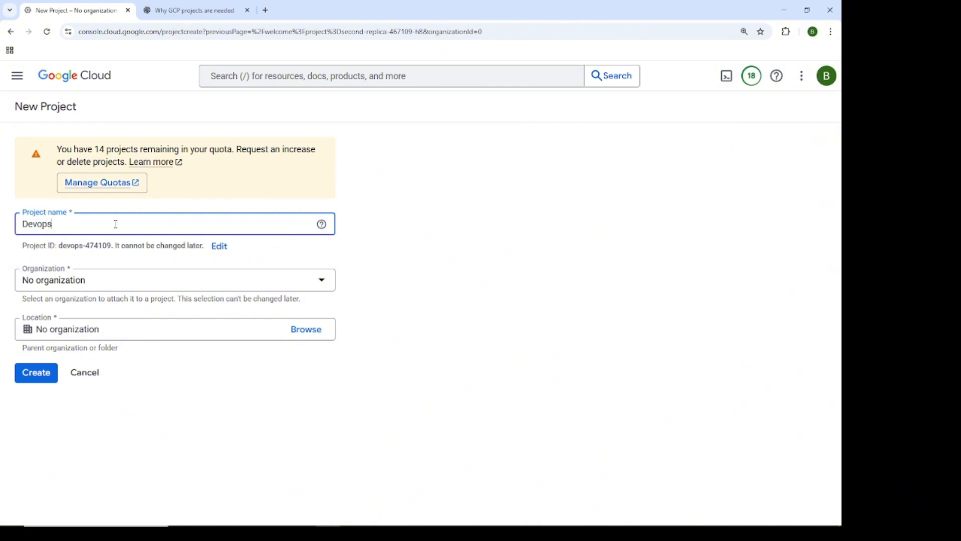
pyautogui.write('-project')
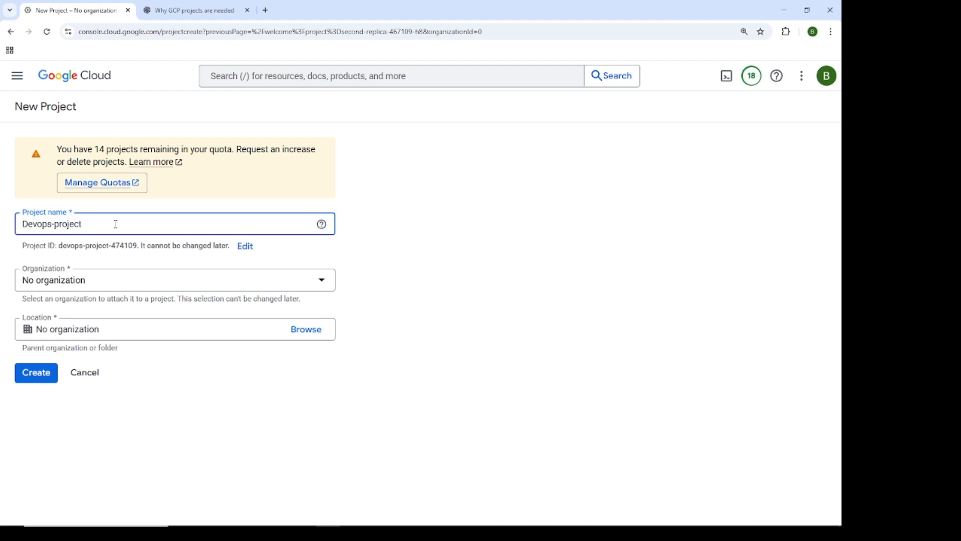
# Choose No organization for Devops-project, create the project and close the notifications
pyautogui.click(63, 285)
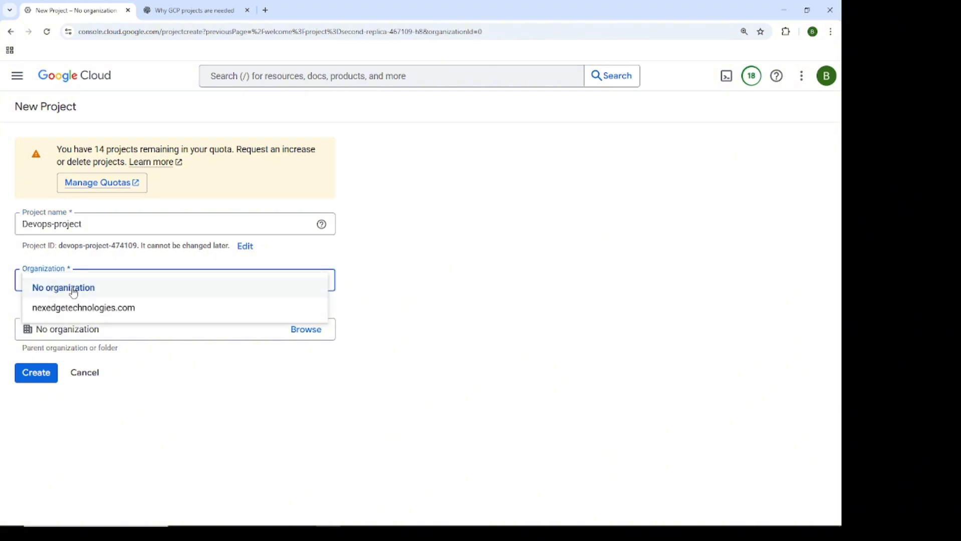
pyautogui.click(66, 288)
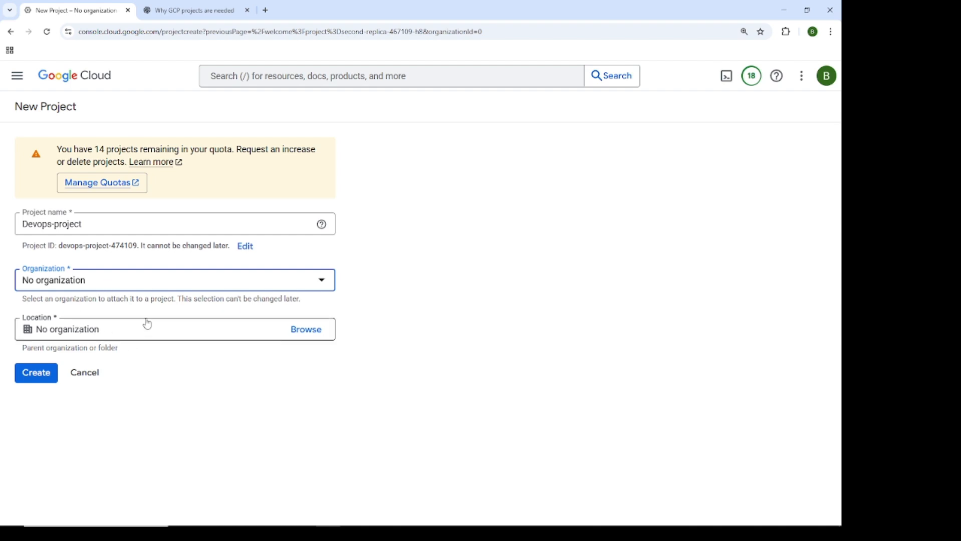
pyautogui.click(82, 287)
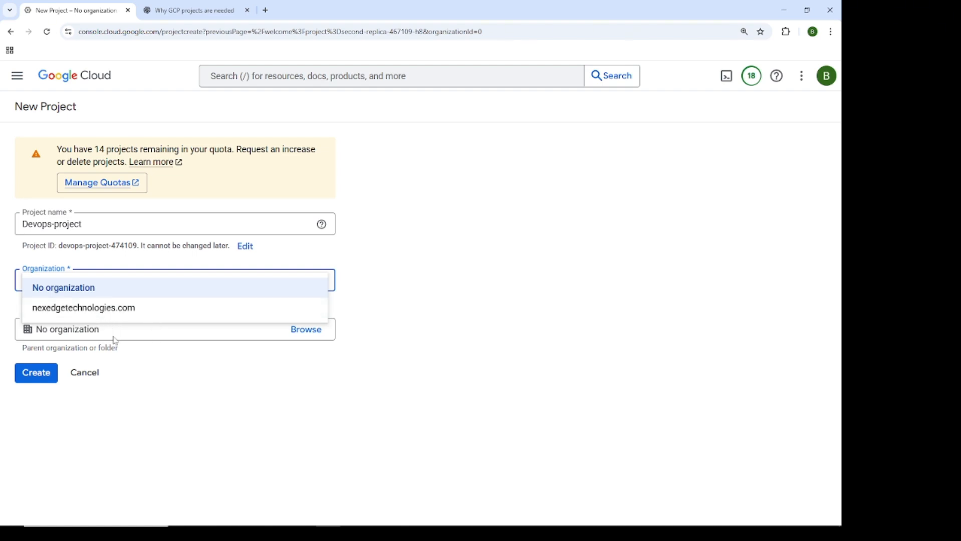
pyautogui.click(182, 384)
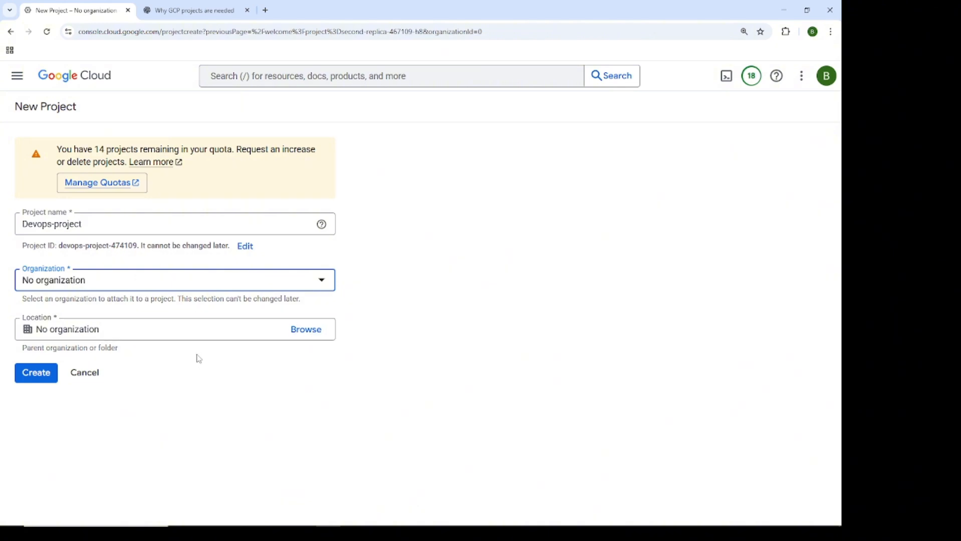
pyautogui.click(70, 285)
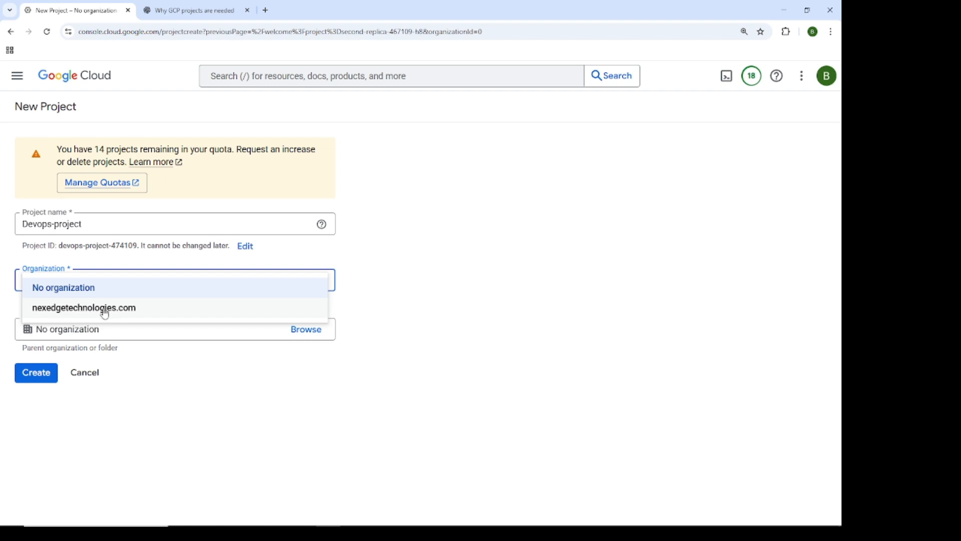
pyautogui.click(159, 383)
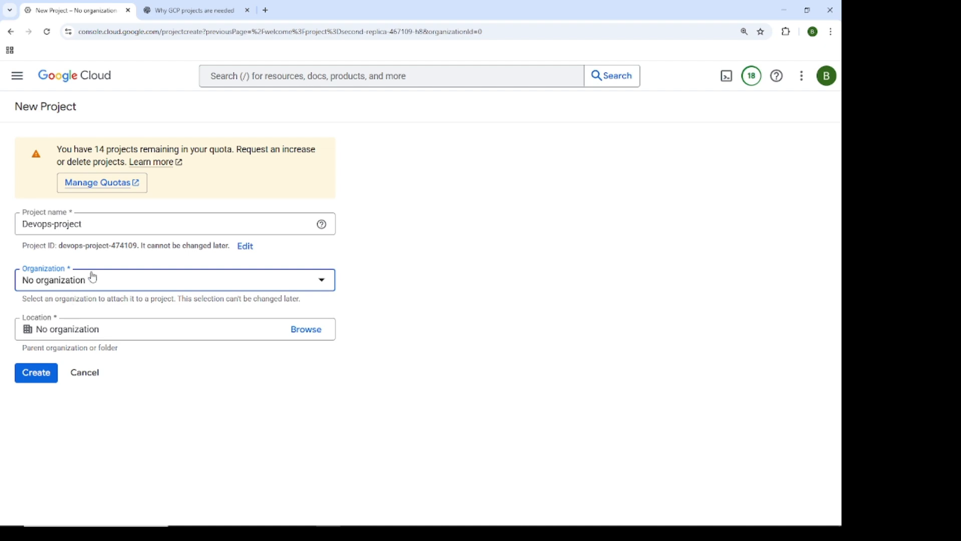
pyautogui.click(36, 373)
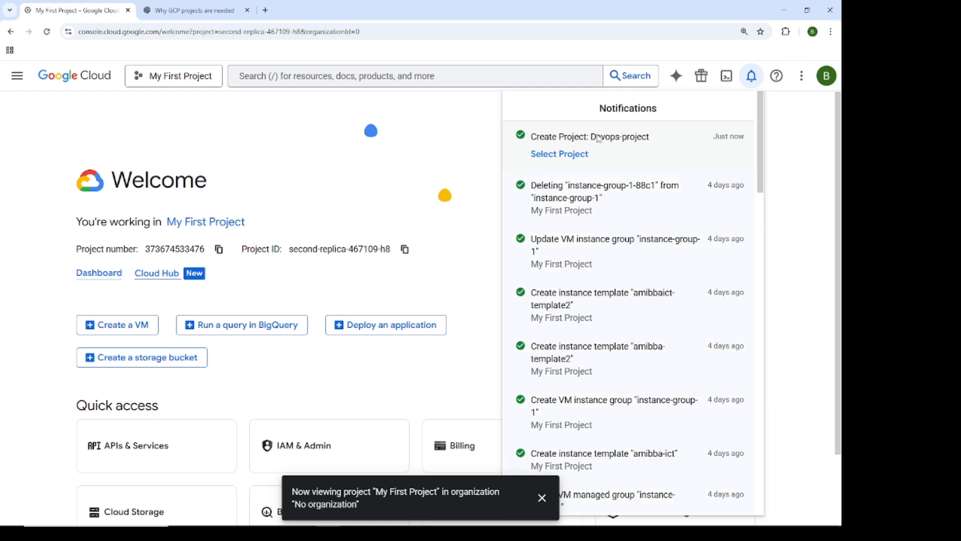
pyautogui.click(434, 121)
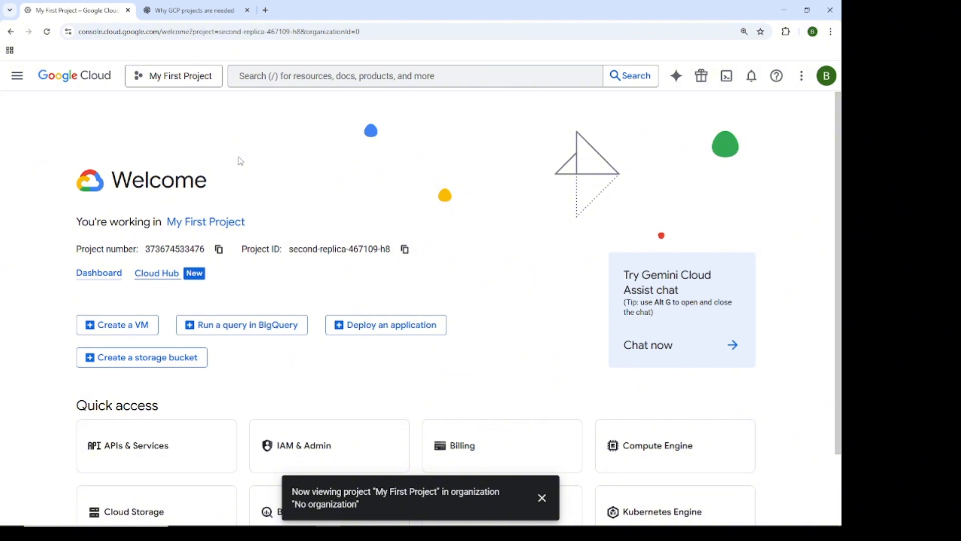
# Switch the console to Devops-project and open the list of Google Cloud products
pyautogui.click(174, 75)
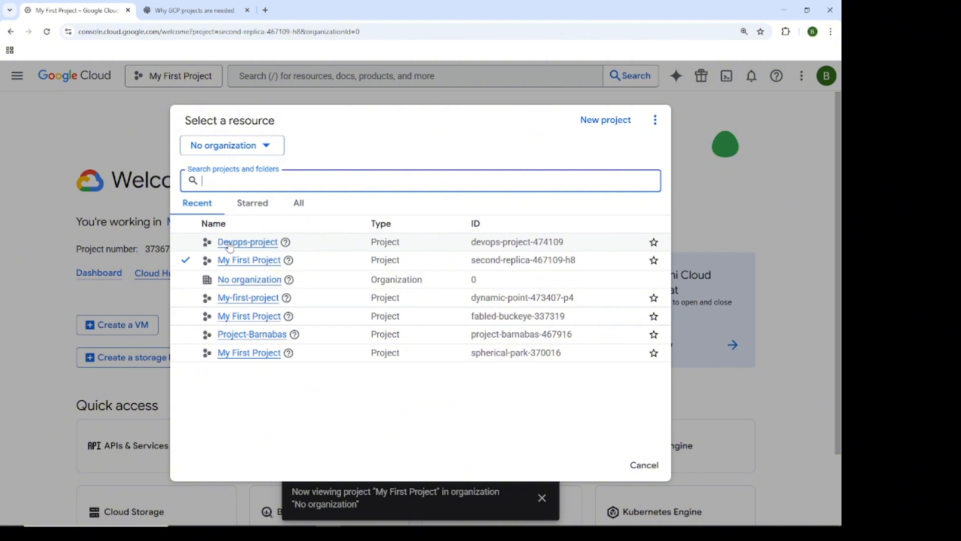
pyautogui.click(230, 246)
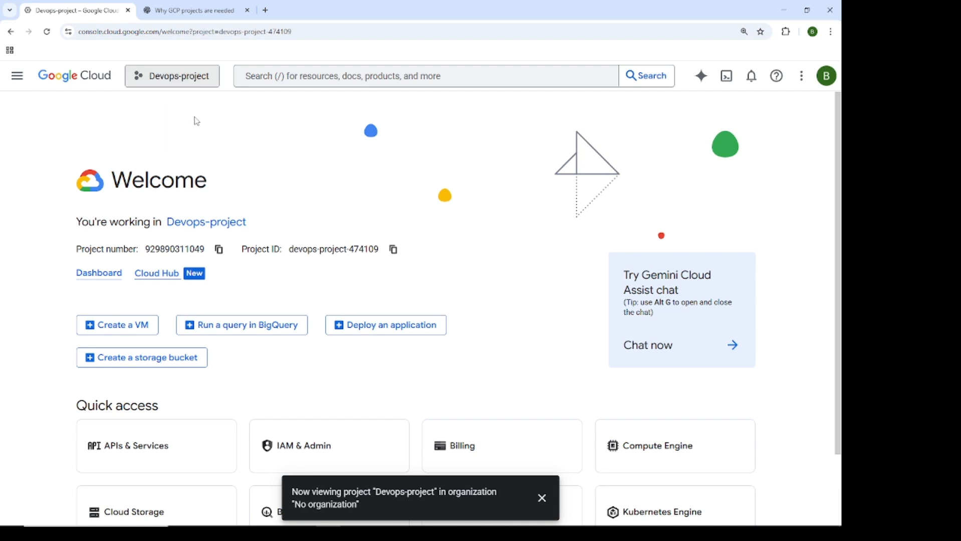
pyautogui.click(17, 76)
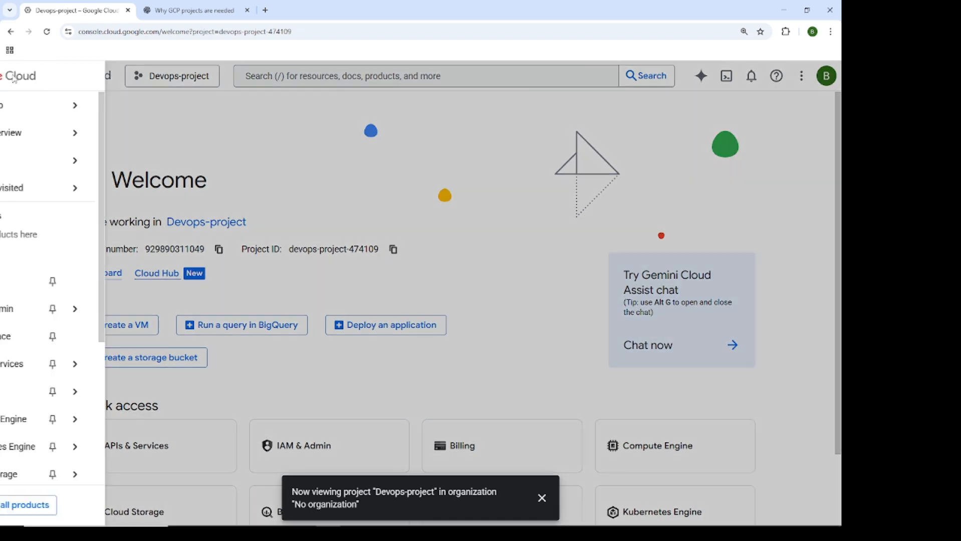
# Look through the product list and examine the options under IAM & Admin
pyautogui.moveTo(51, 120)
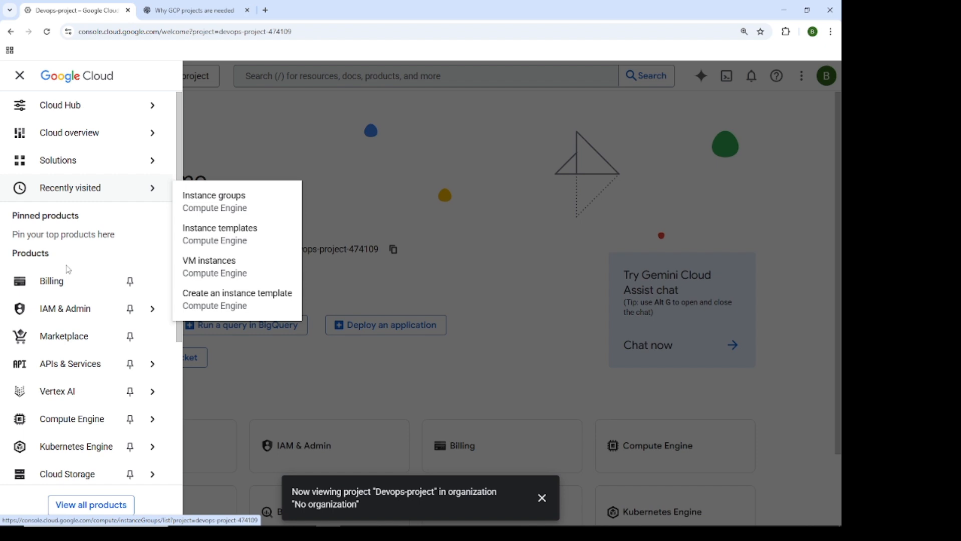
pyautogui.moveTo(75, 427)
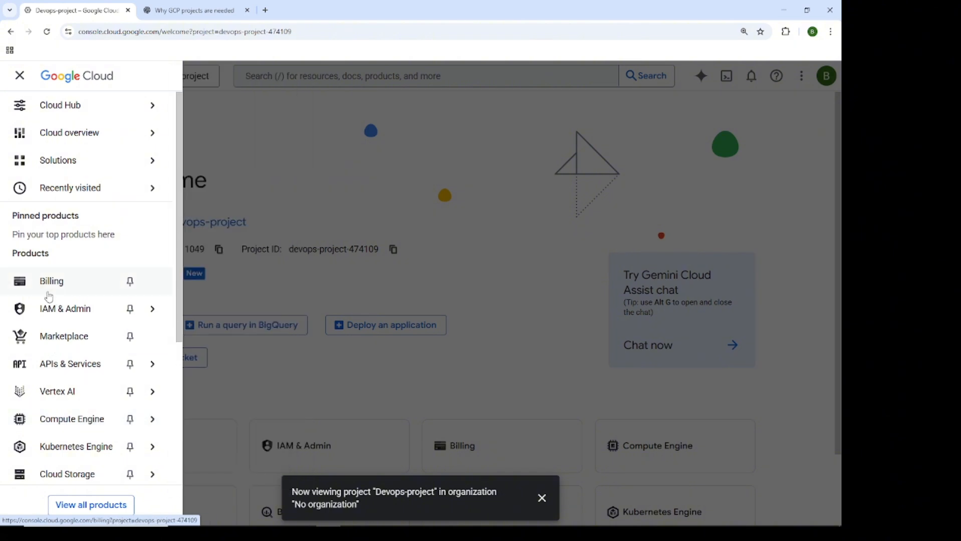
pyautogui.moveTo(76, 318)
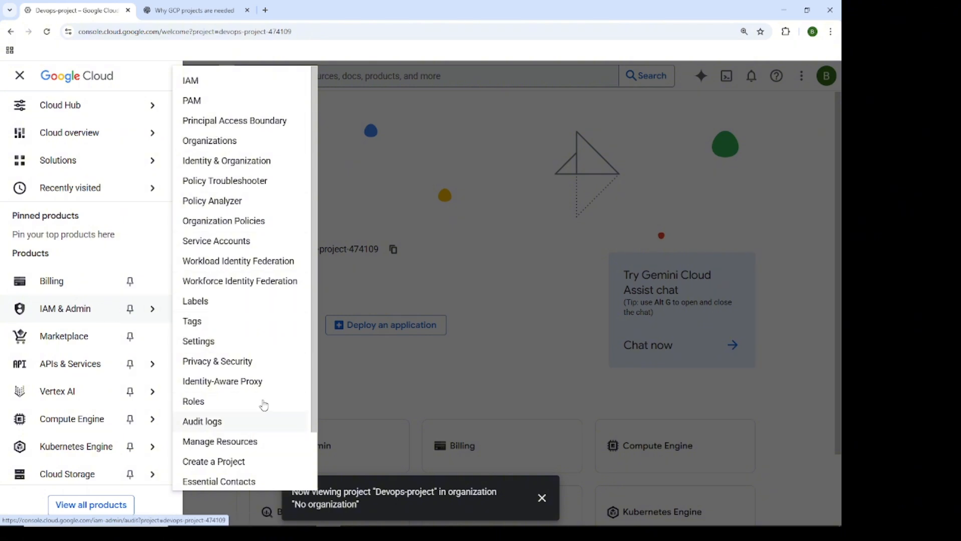
pyautogui.moveTo(315, 349); pyautogui.dragTo(315, 420)
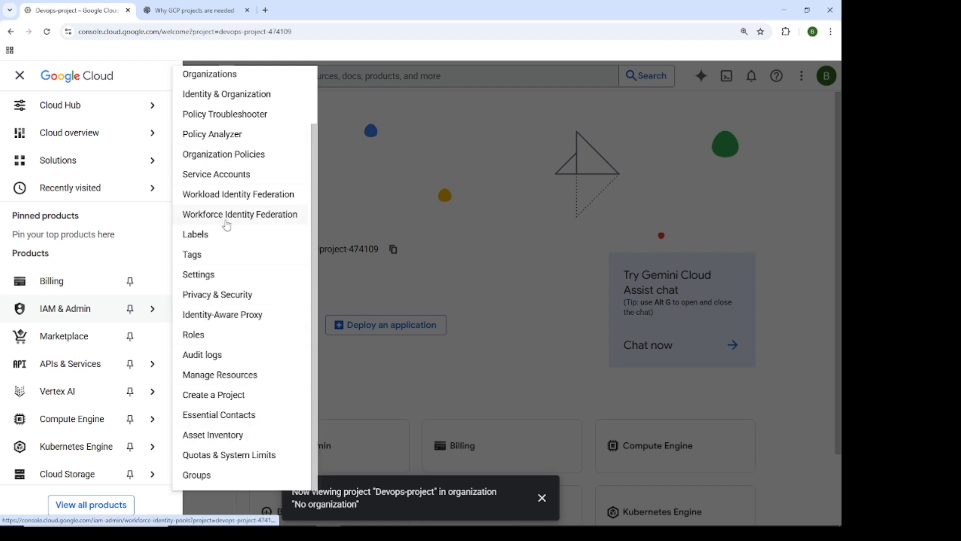
pyautogui.moveTo(314, 168); pyautogui.dragTo(314, 100)
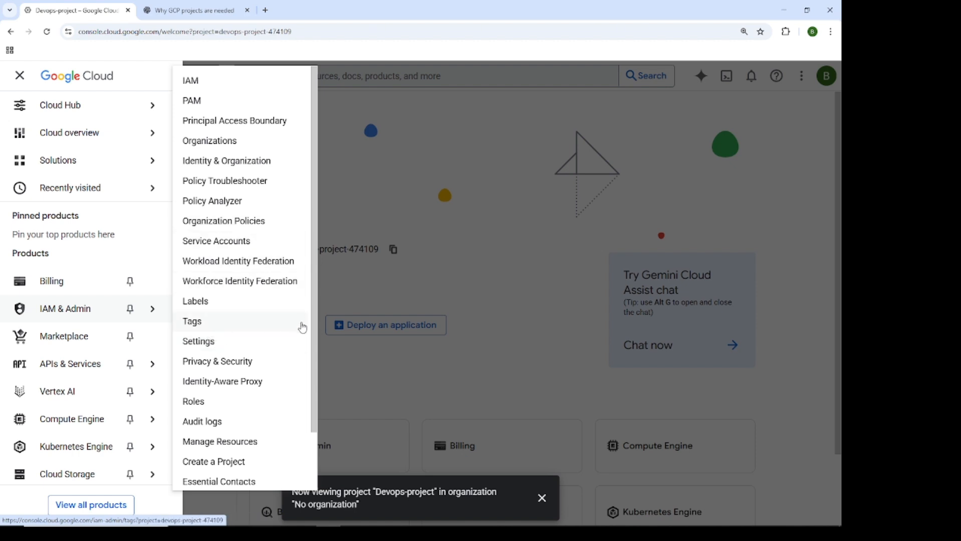
pyautogui.scroll(-2, 314, 359)
pyautogui.scroll(-1, 314, 358)
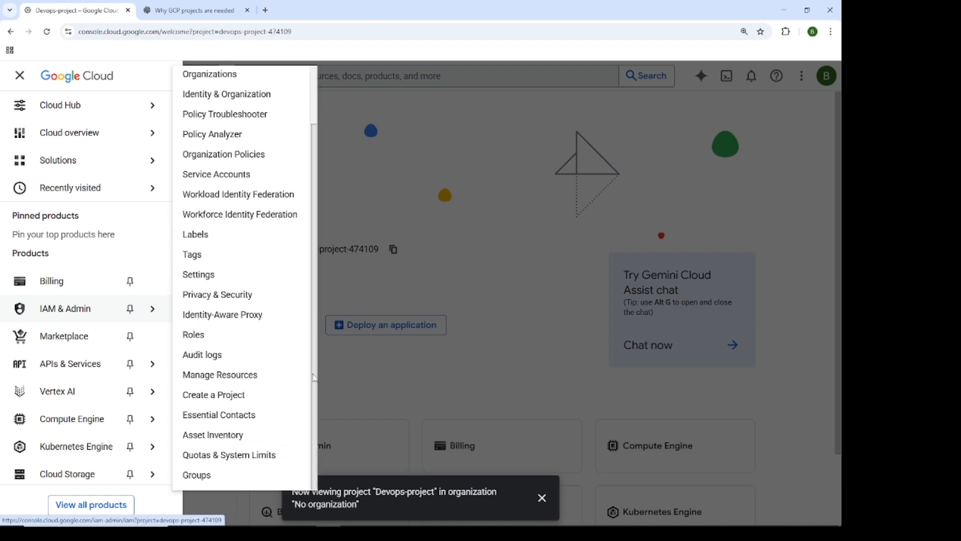
pyautogui.scroll(3, 316, 346)
pyautogui.scroll(1, 319, 321)
pyautogui.scroll(-4, 316, 351)
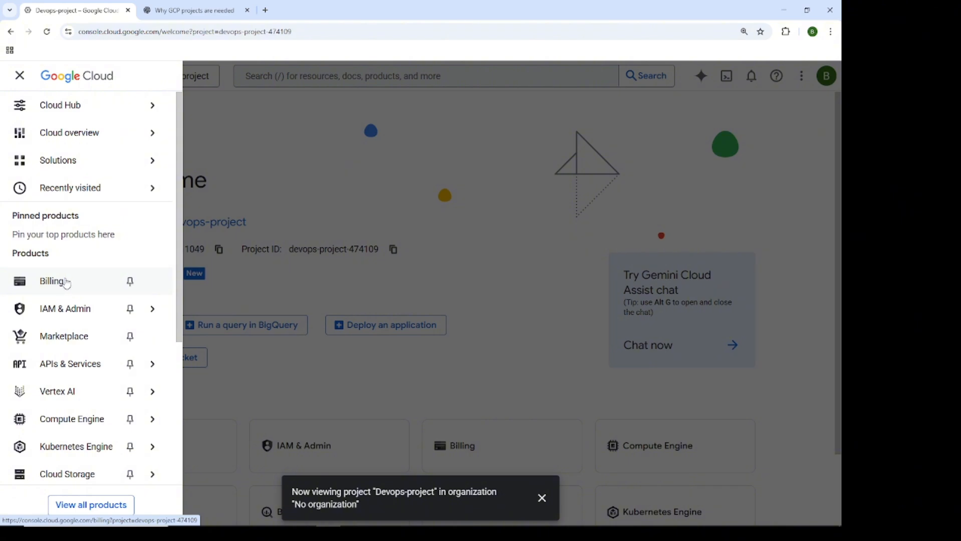
# Open Billing for Devops-project, dismiss the notification, and switch to My First Project with ID second-replica-467109-h8
pyautogui.click(53, 284)
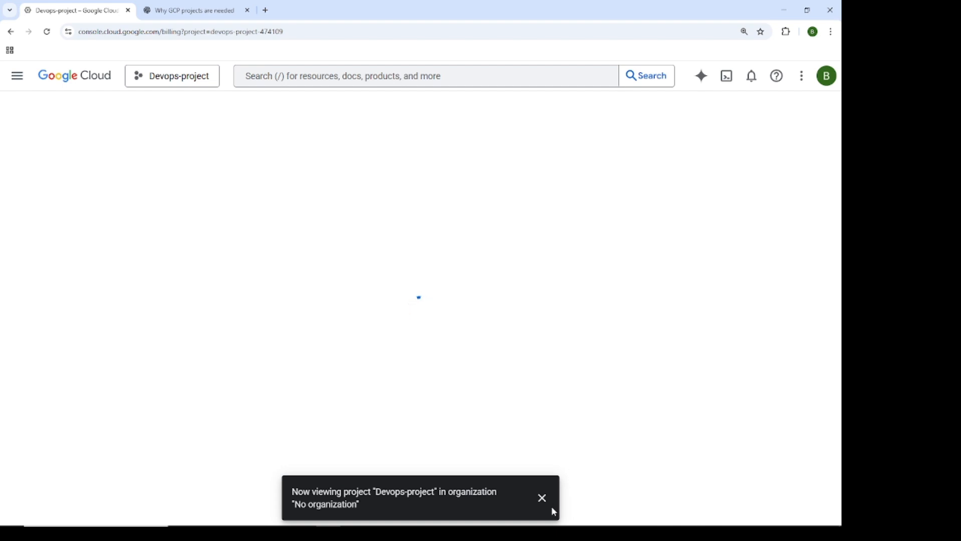
pyautogui.click(541, 497)
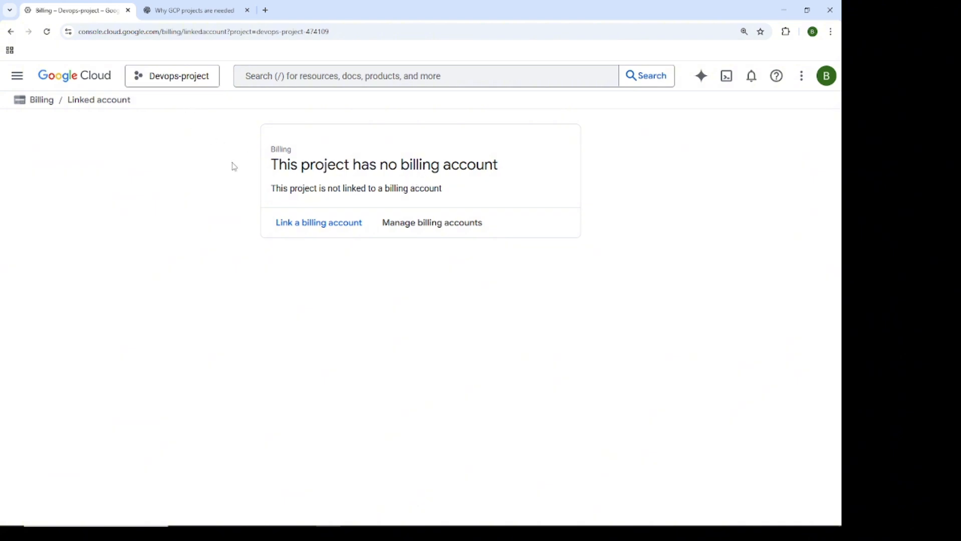
pyautogui.click(175, 79)
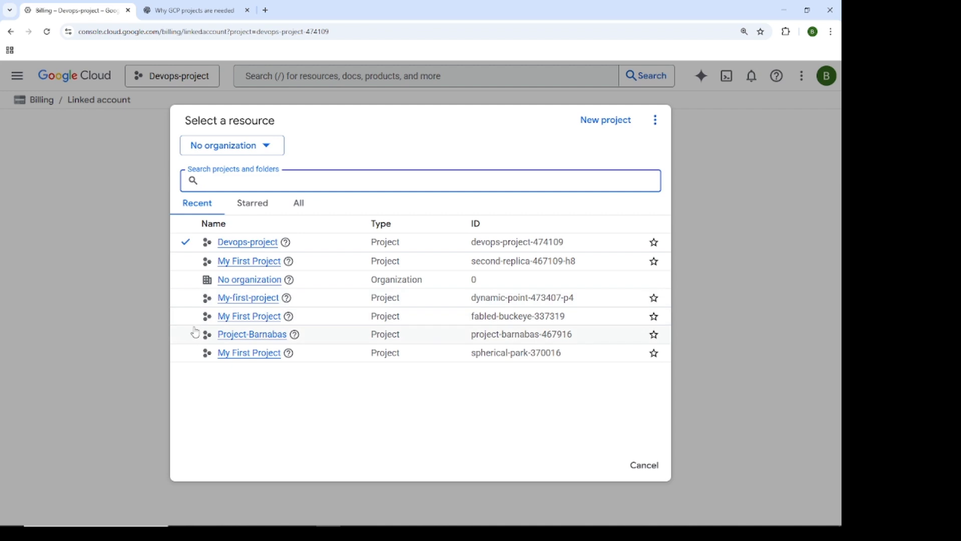
pyautogui.click(247, 263)
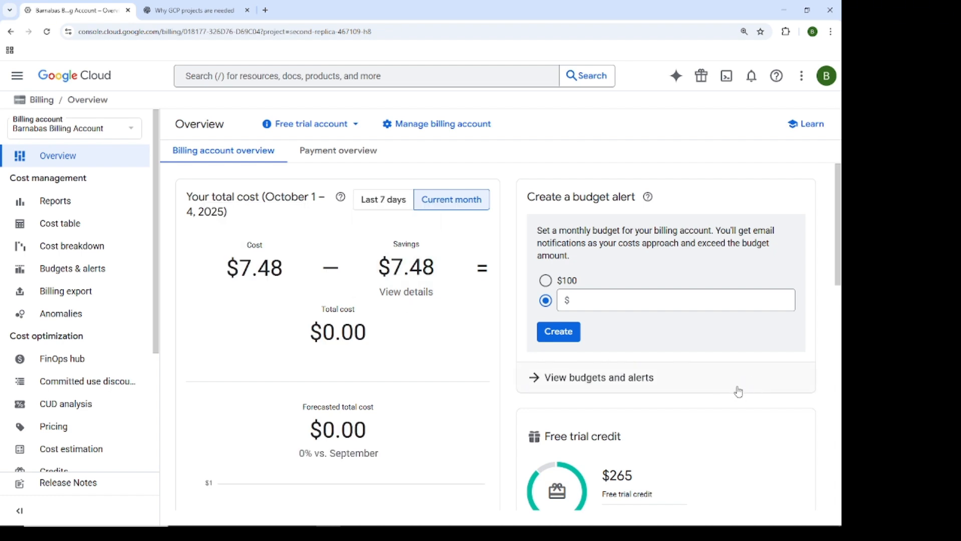
# Review the current month's cost and the free trial credit in the billing account overview
pyautogui.moveTo(839, 282)
pyautogui.mouseDown()
pyautogui.moveTo(842, 330)
pyautogui.moveTo(842, 273)
pyautogui.mouseUp()
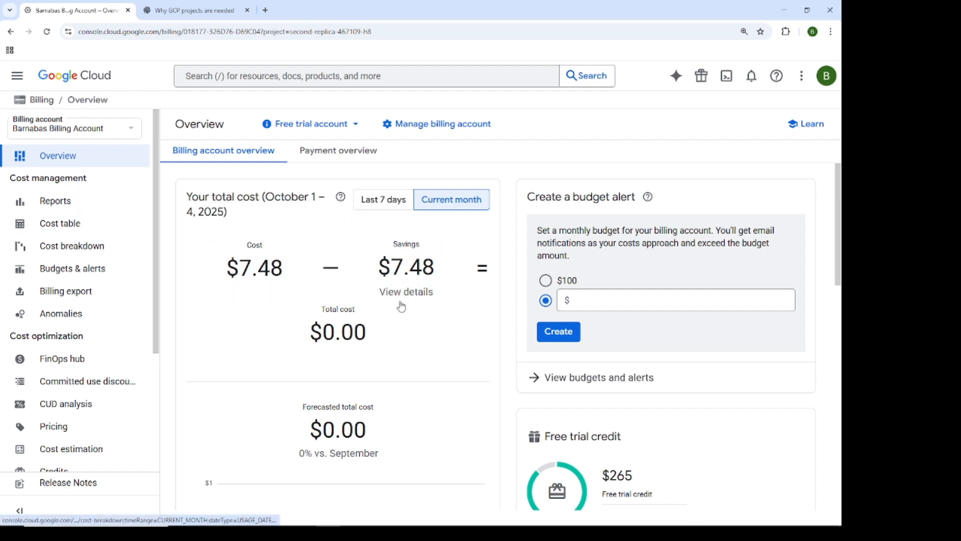
pyautogui.moveTo(839, 282); pyautogui.dragTo(838, 215)
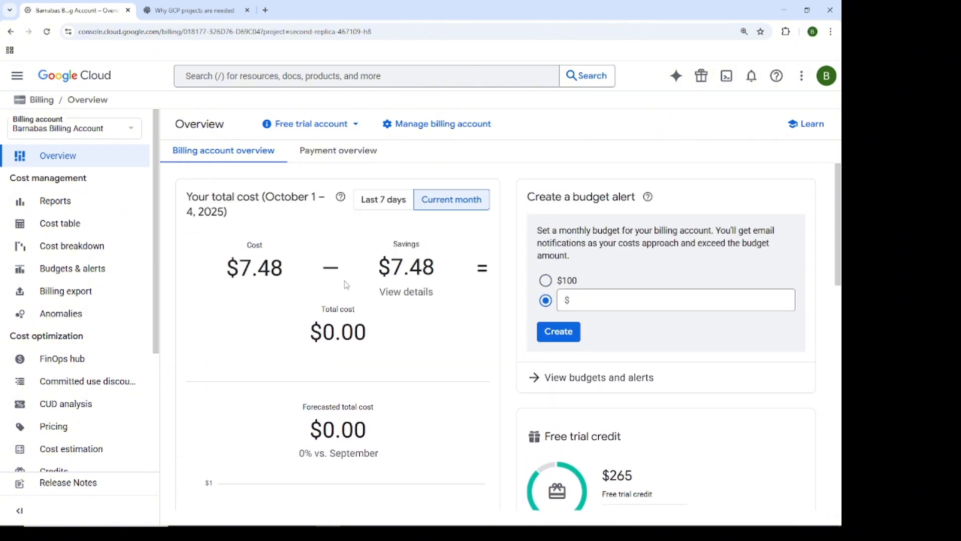
pyautogui.scroll(-3, 656, 311)
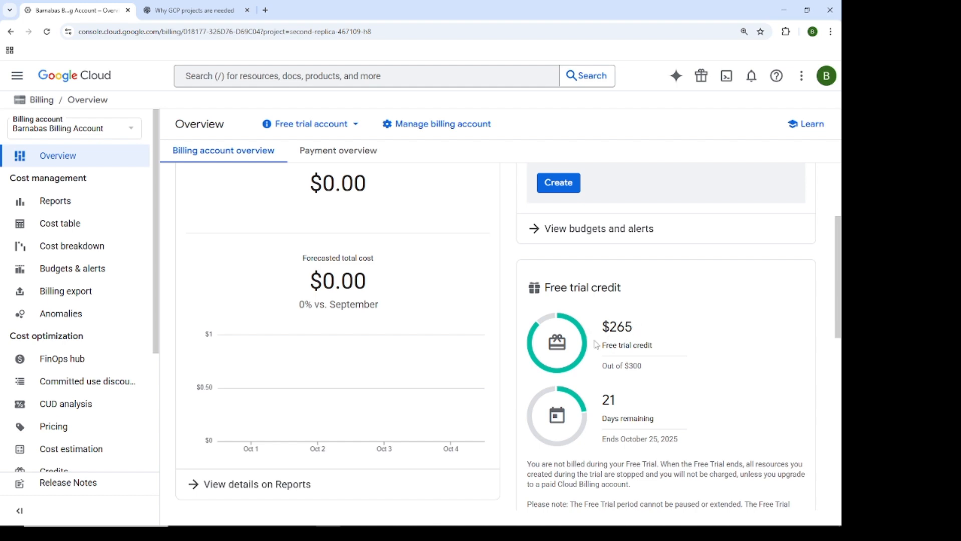
pyautogui.moveTo(643, 369); pyautogui.dragTo(613, 365)
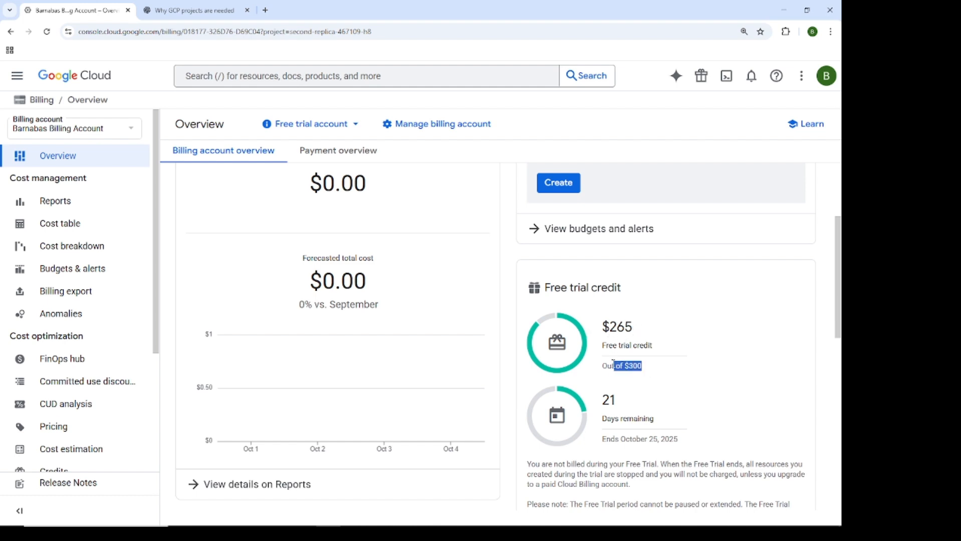
pyautogui.click(652, 371)
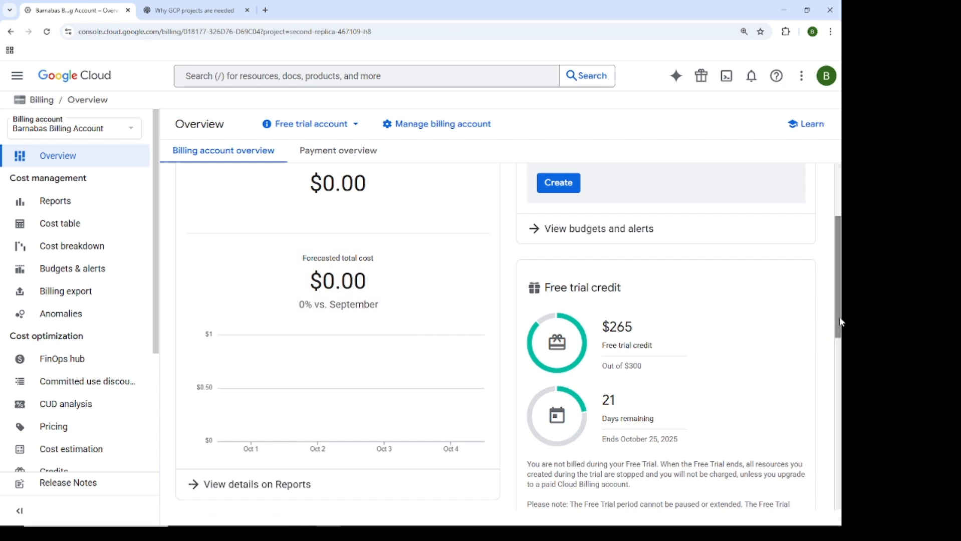
pyautogui.moveTo(838, 322); pyautogui.dragTo(839, 253)
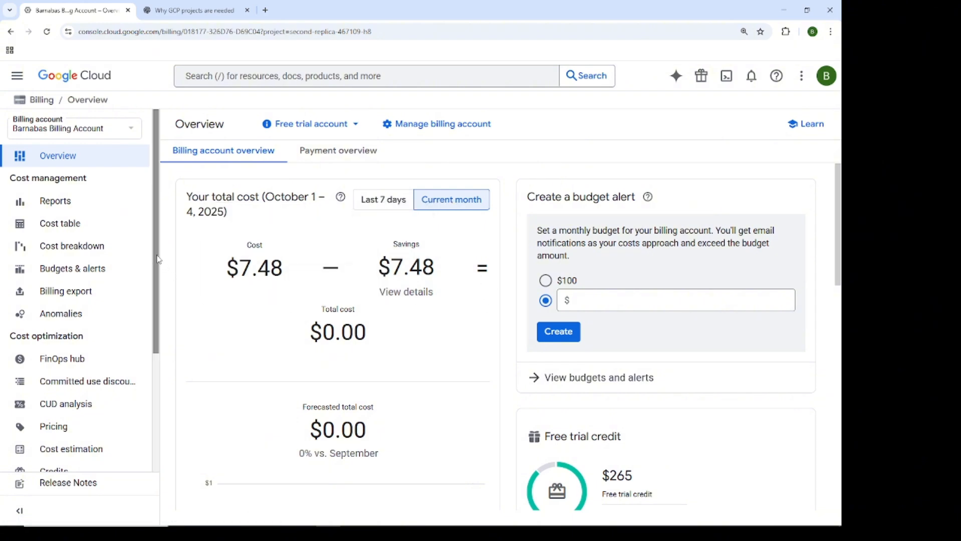
# Examine the cost management and optimization options and the remaining free trial period
pyautogui.scroll(-2, 157, 263)
pyautogui.scroll(2, 157, 263)
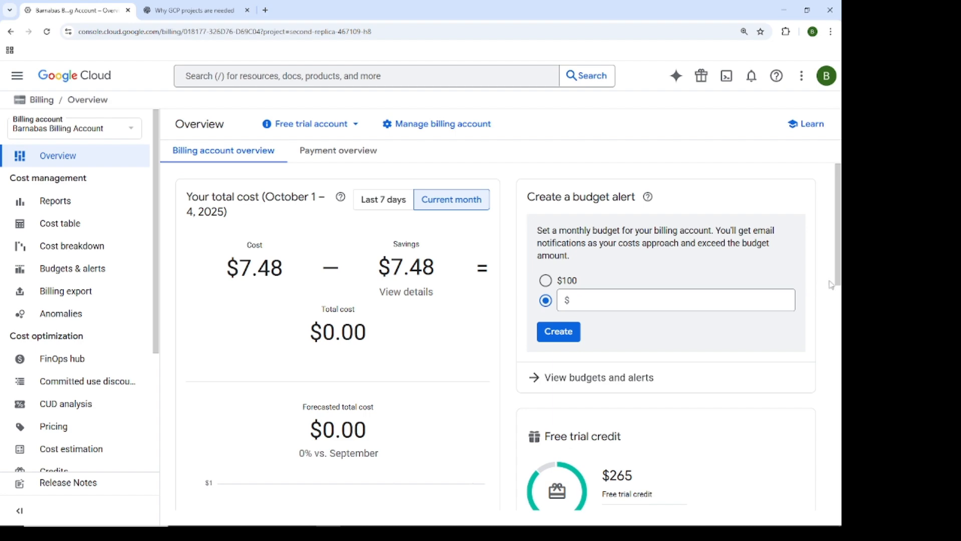
pyautogui.moveTo(840, 276)
pyautogui.mouseDown()
pyautogui.moveTo(841, 384)
pyautogui.moveTo(841, 295)
pyautogui.mouseUp()
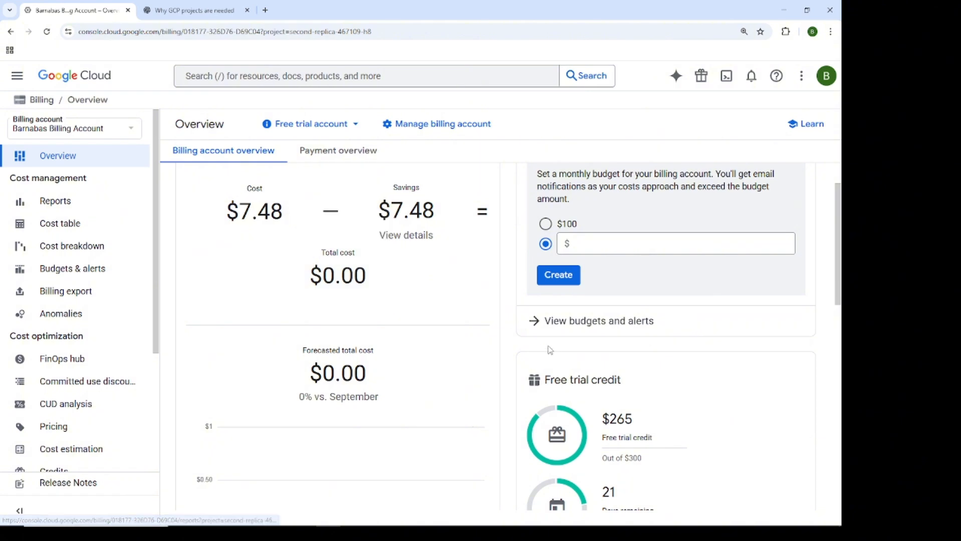
pyautogui.moveTo(837, 294); pyautogui.dragTo(836, 358)
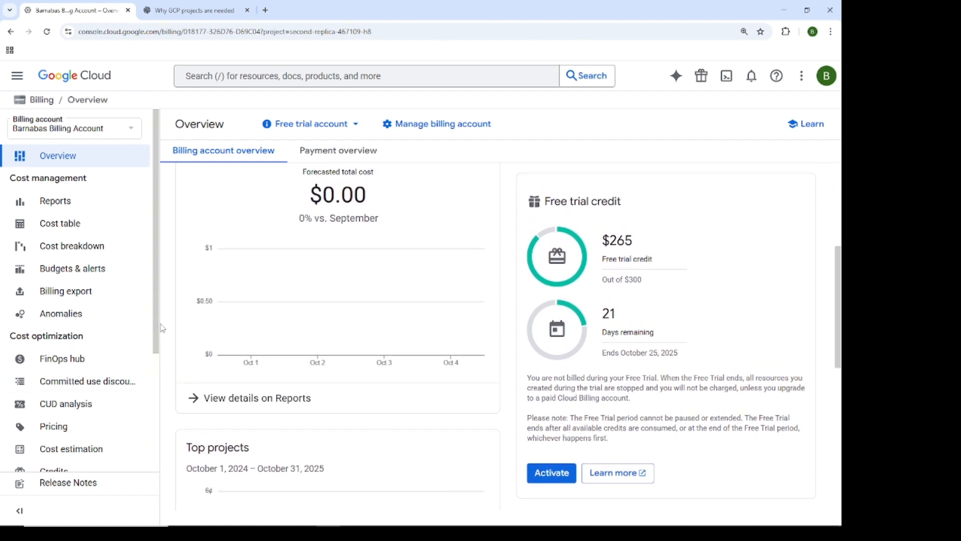
pyautogui.scroll(-3, 162, 328)
pyautogui.scroll(3, 164, 324)
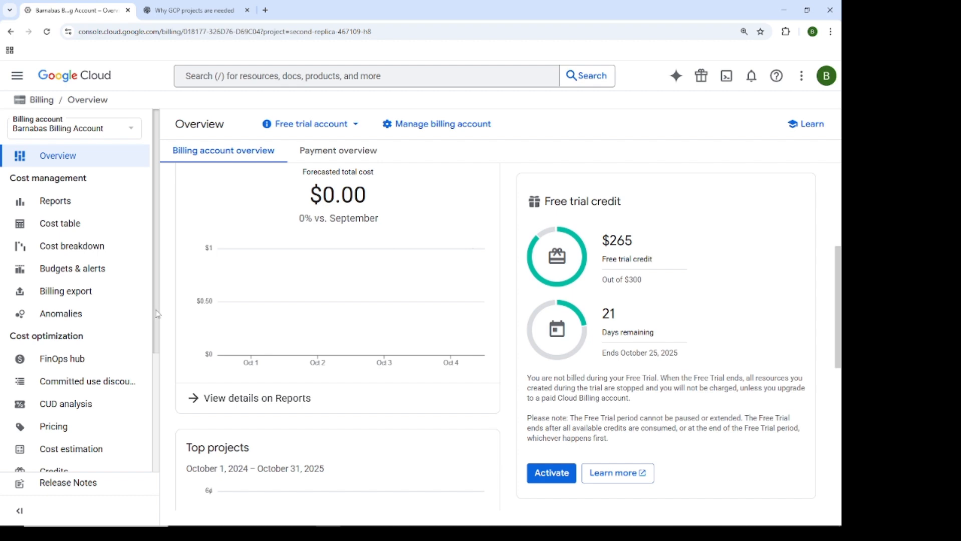
pyautogui.moveTo(157, 315)
pyautogui.mouseDown()
pyautogui.moveTo(155, 375)
pyautogui.moveTo(157, 315)
pyautogui.mouseUp()
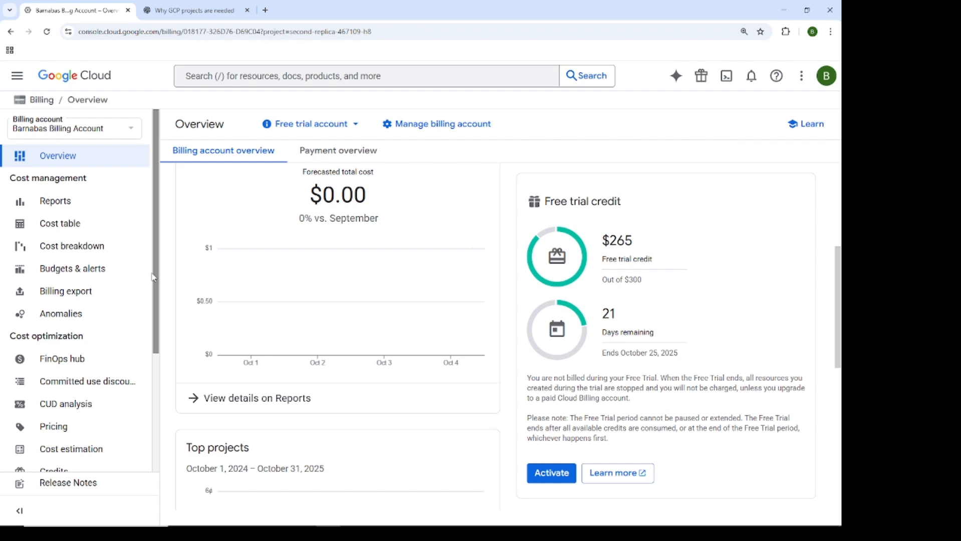
# Return to the console's welcome page and open the full catalogue of Google Cloud products
pyautogui.click(17, 75)
pyautogui.click(16, 75)
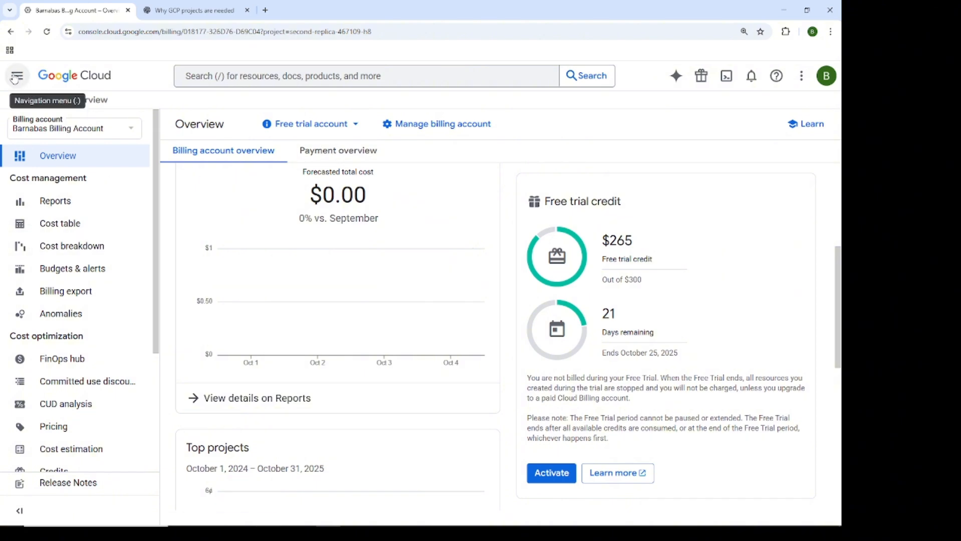
pyautogui.click(66, 78)
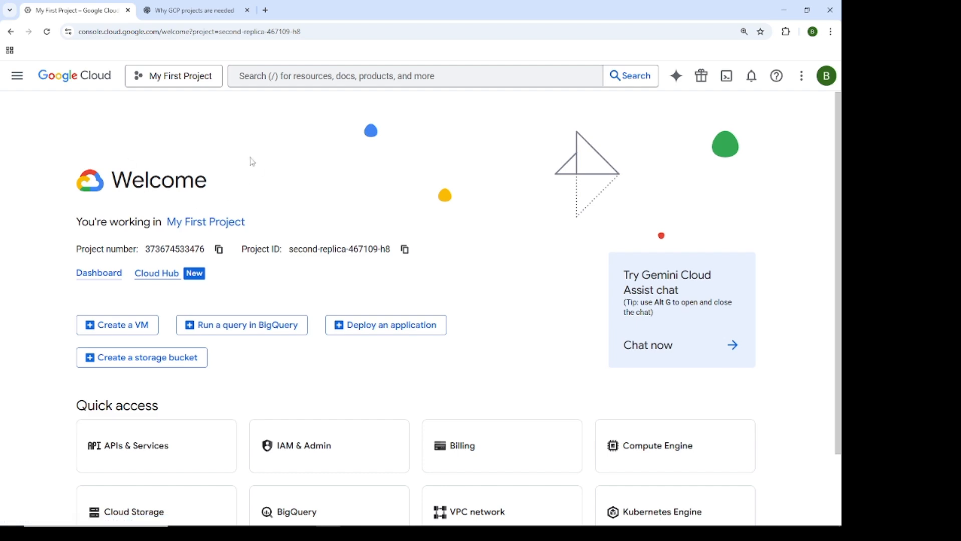
pyautogui.click(18, 76)
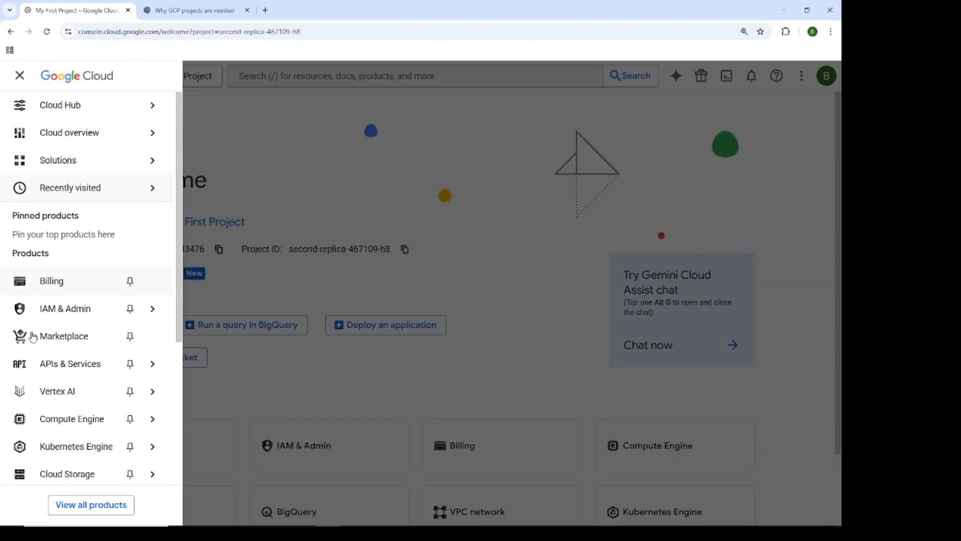
pyautogui.moveTo(179, 288); pyautogui.dragTo(173, 471)
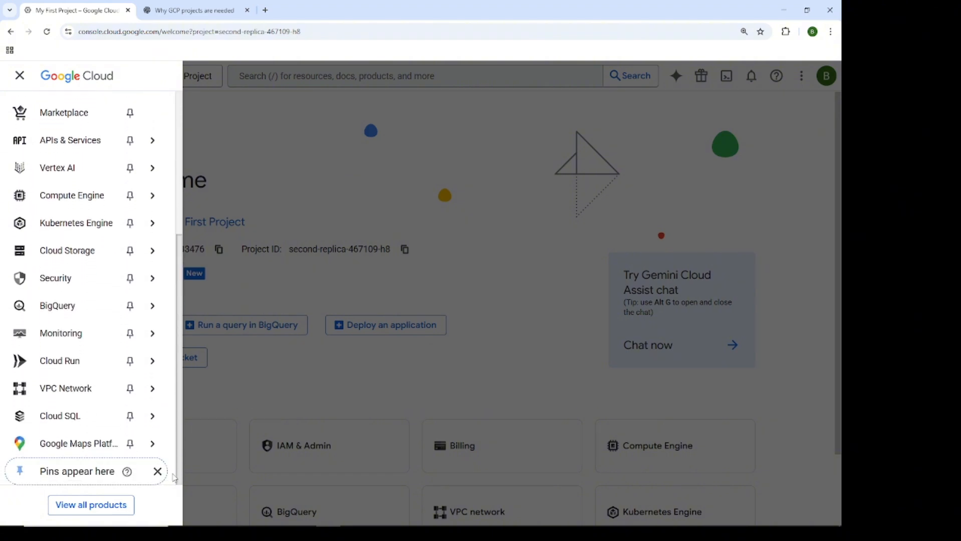
pyautogui.click(82, 506)
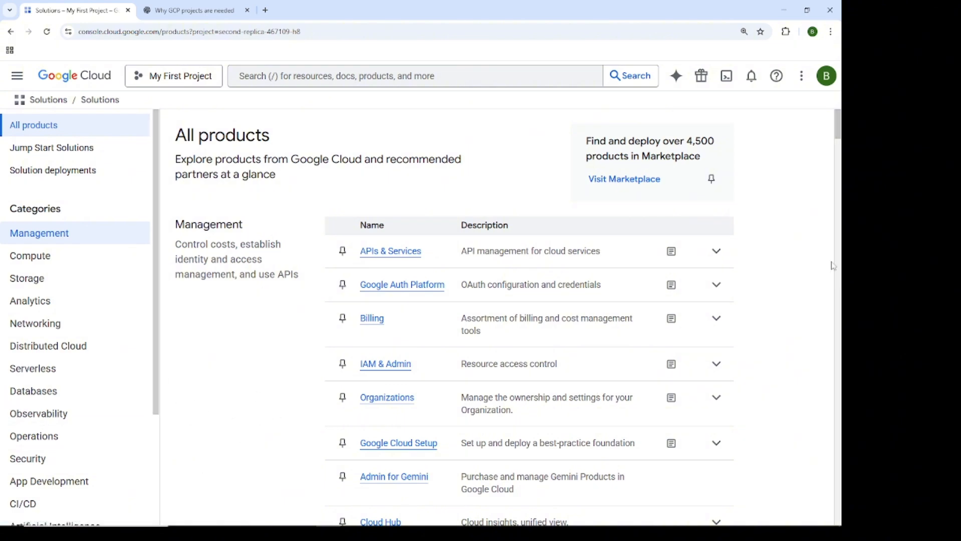
# Browse the product catalogue by category, including CI/CD, Artificial Intelligence, Databases and Observability
pyautogui.moveTo(839, 137); pyautogui.dragTo(827, 411)
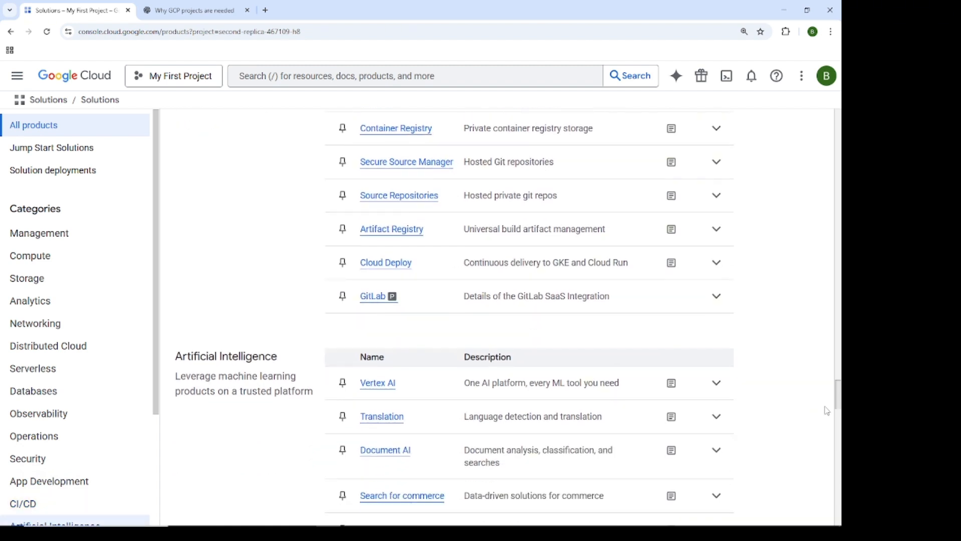
pyautogui.scroll(-1, 827, 411)
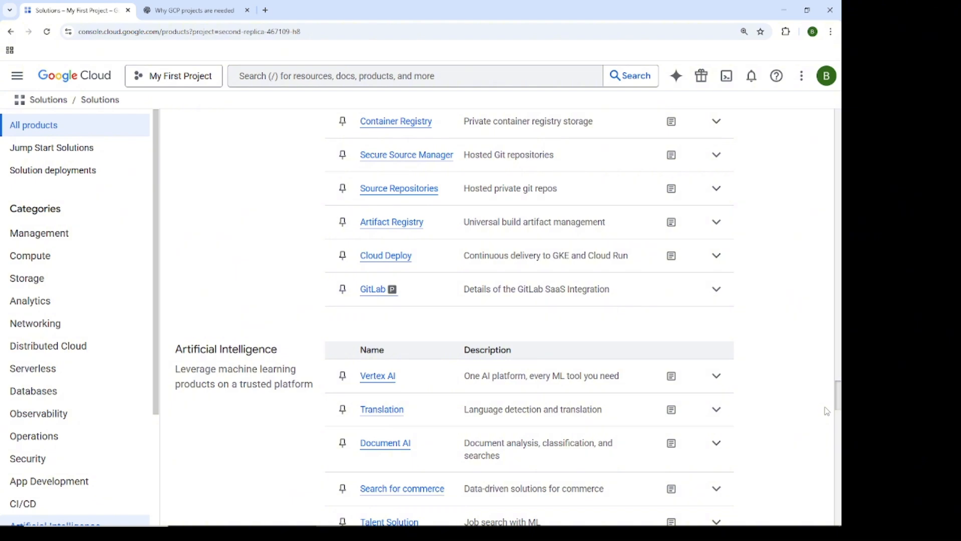
pyautogui.scroll(-1, 827, 411)
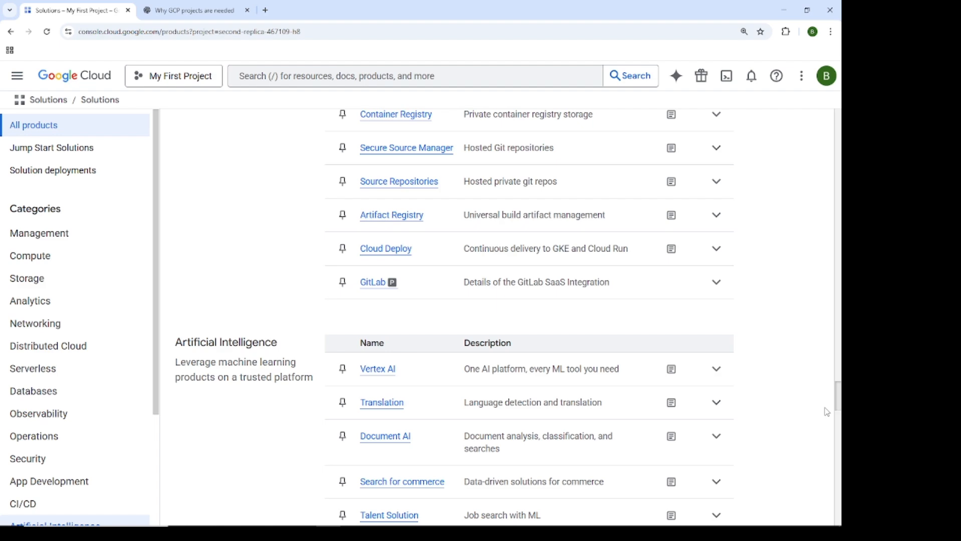
pyautogui.scroll(-1, 826, 412)
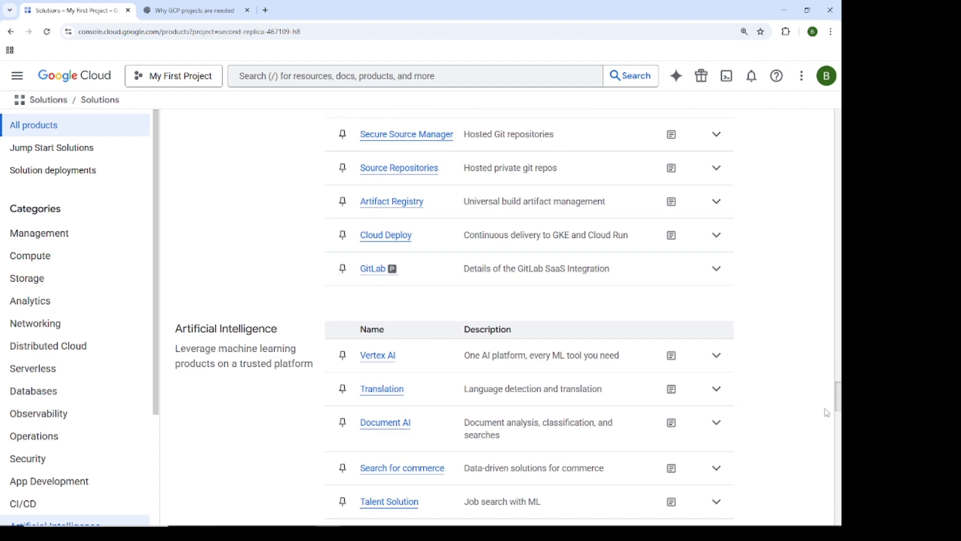
pyautogui.moveTo(827, 412); pyautogui.dragTo(838, 327)
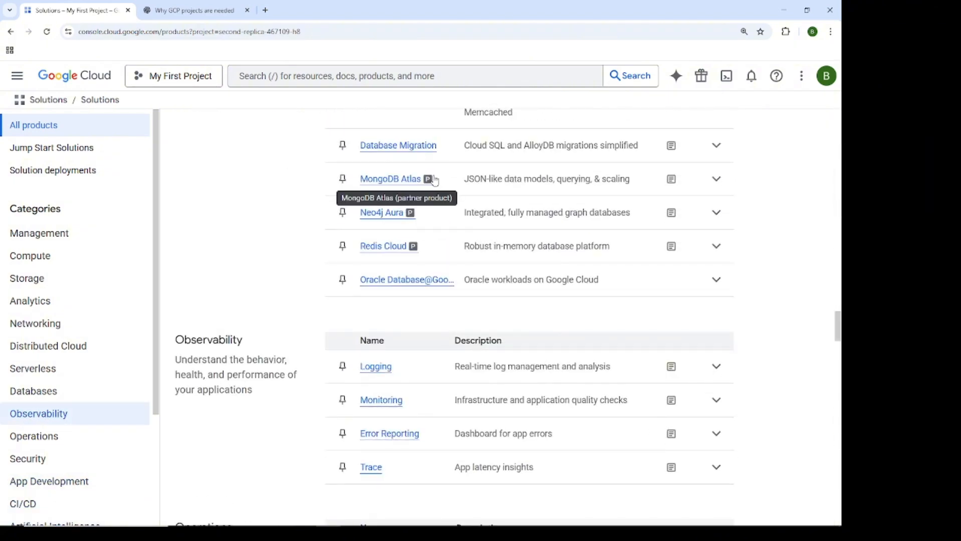
# Search the console for "compu" and open the Compute Engine product page
pyautogui.click(339, 79)
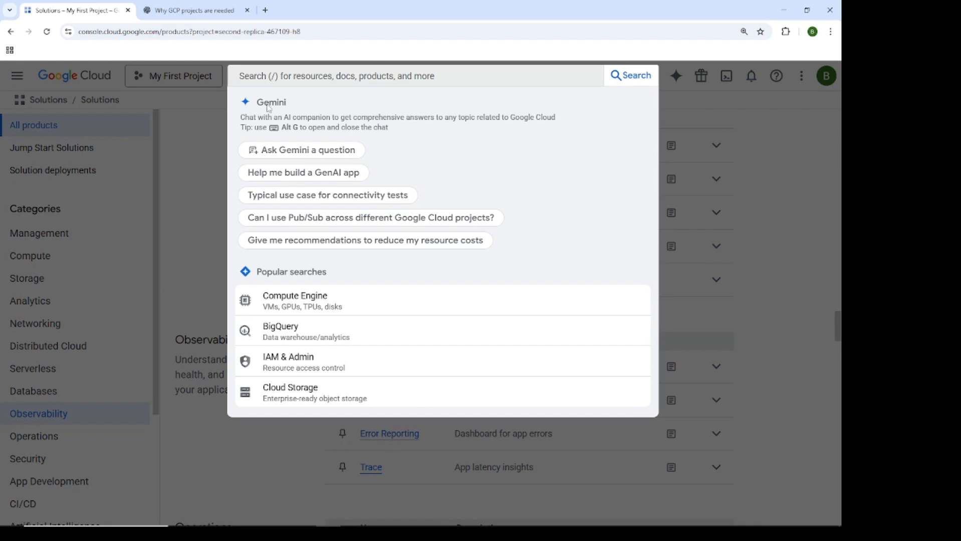
pyautogui.click(203, 109)
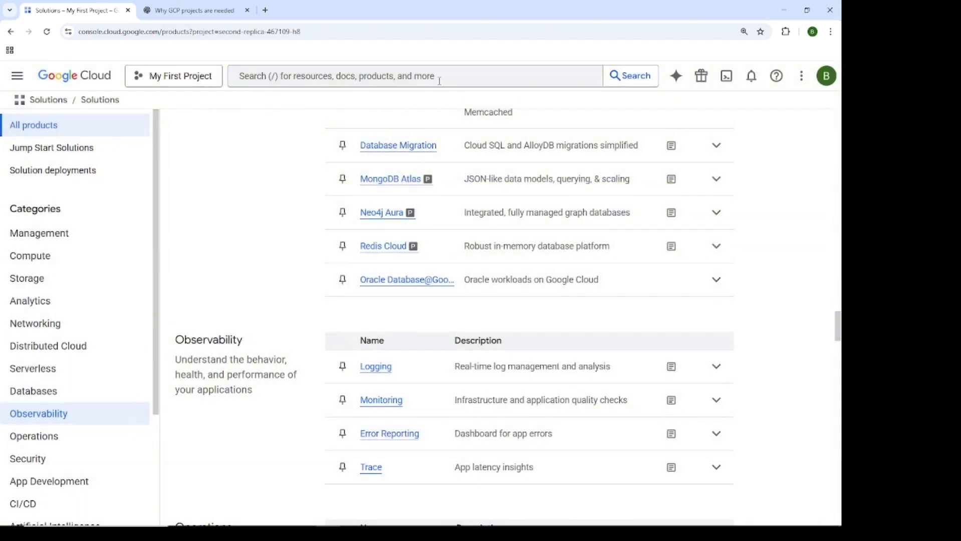
pyautogui.click(454, 77)
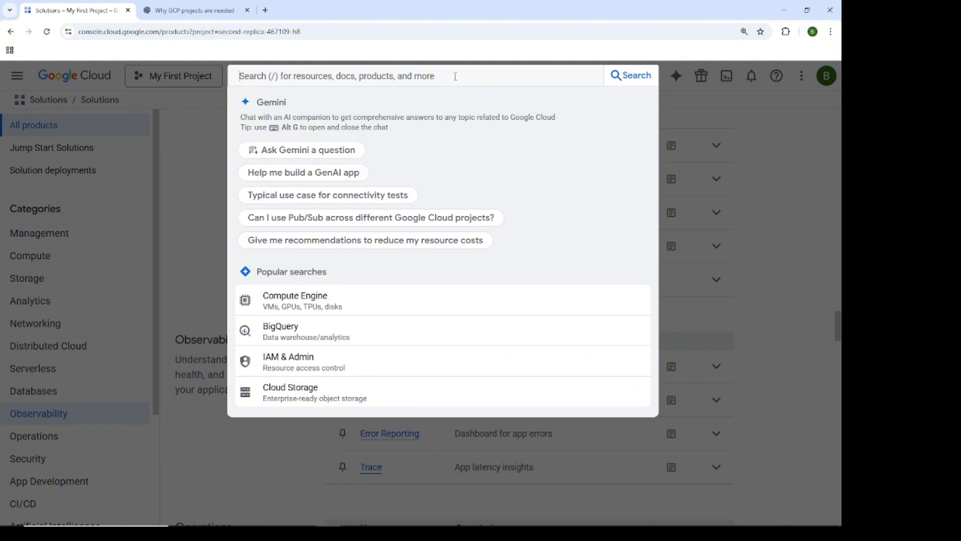
pyautogui.write('compute.targethttpsproxy')
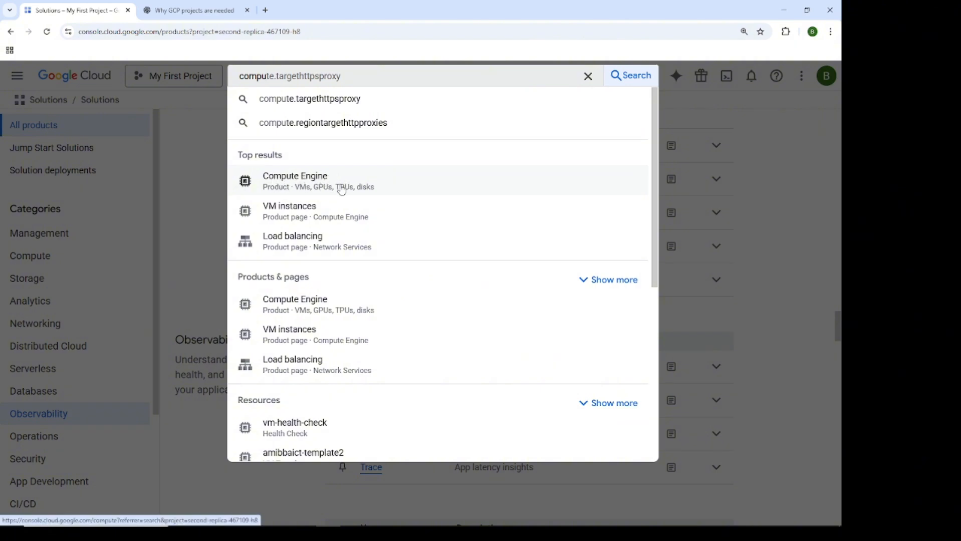
pyautogui.click(297, 183)
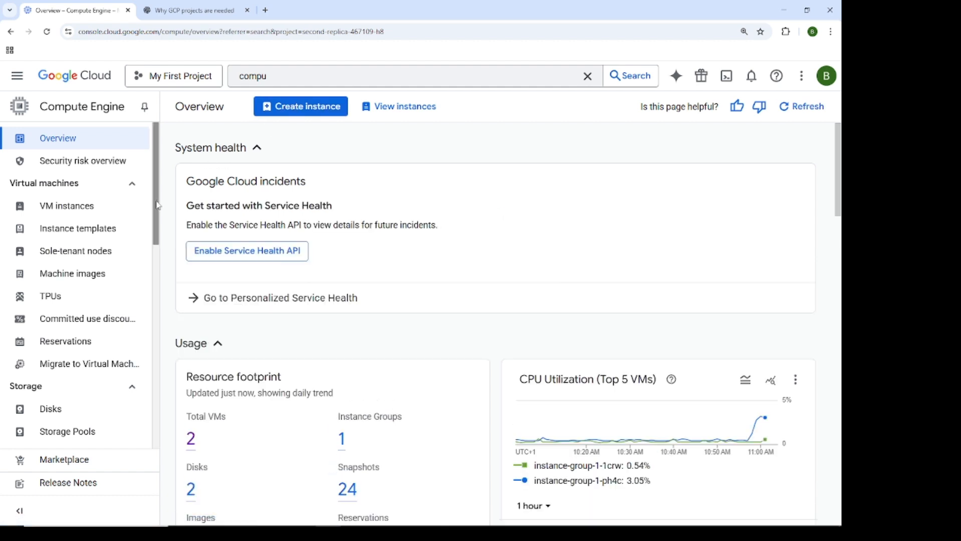
# Look over the Compute Engine overview, start creating a VM instance, and reload the instance form
pyautogui.scroll(-1, 157, 204)
pyautogui.scroll(1, 157, 204)
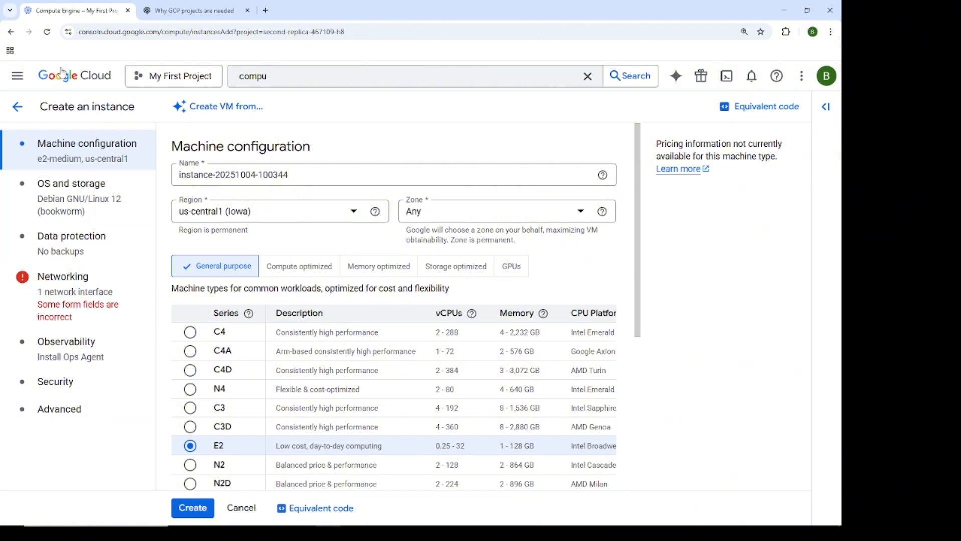
pyautogui.click(47, 31)
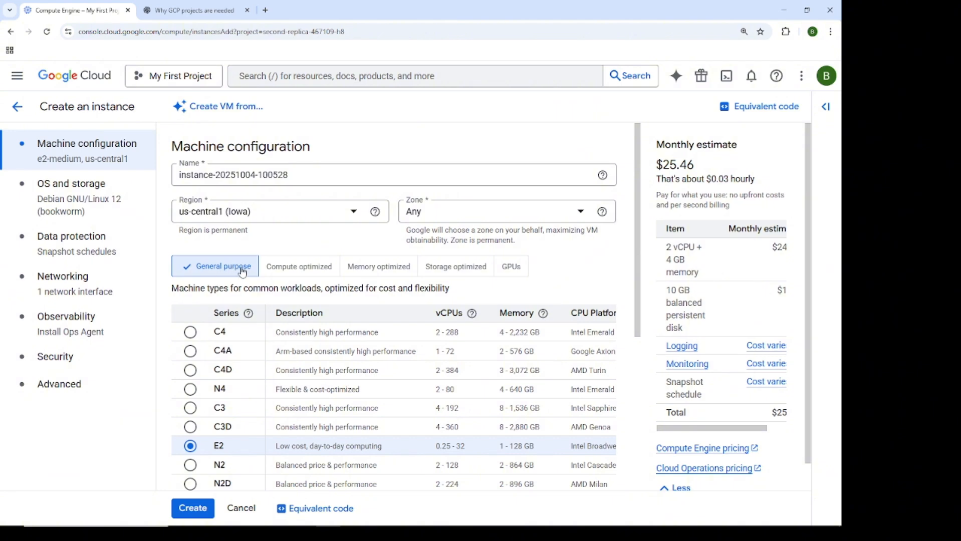
# Look through the compute optimized, memory optimized, storage optimized and GPU machine families, ending on General purpose
pyautogui.click(323, 279)
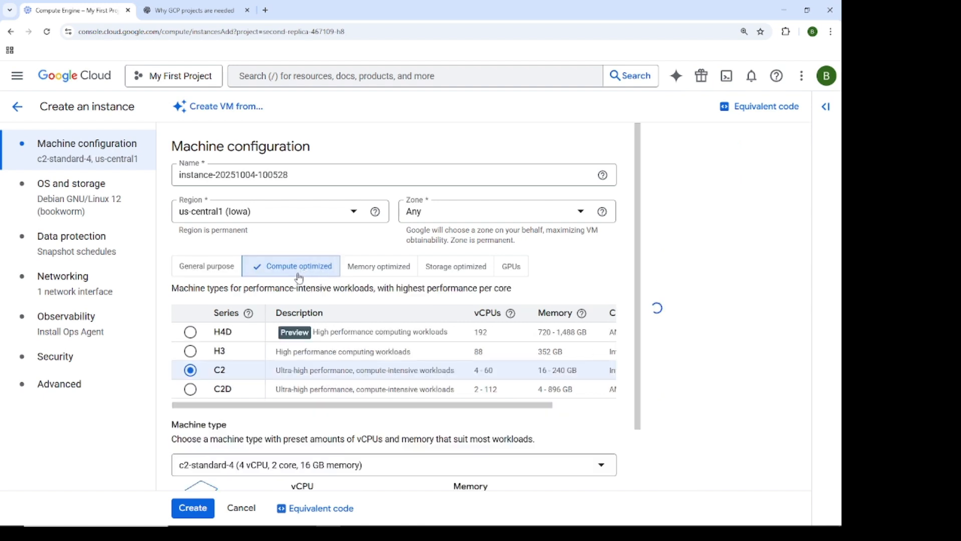
pyautogui.click(371, 271)
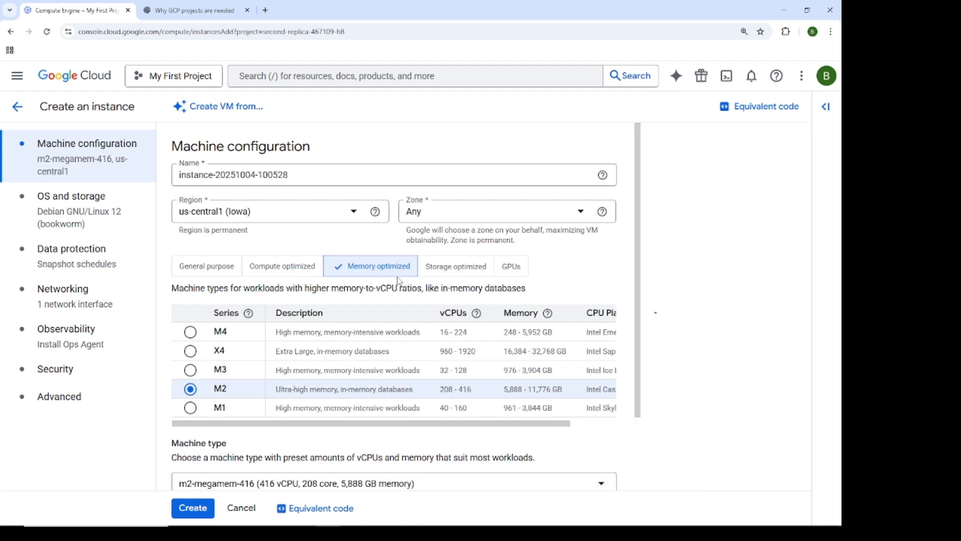
pyautogui.click(462, 274)
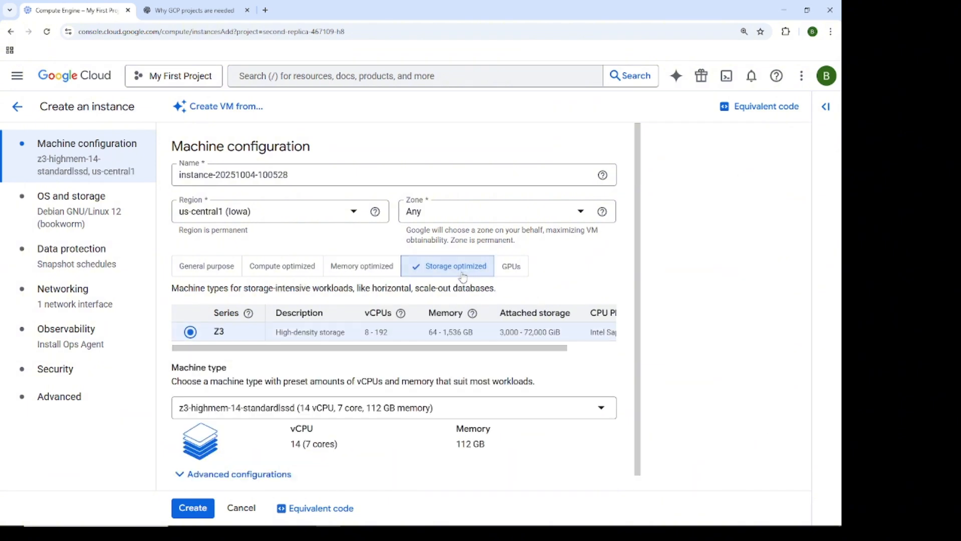
pyautogui.click(512, 271)
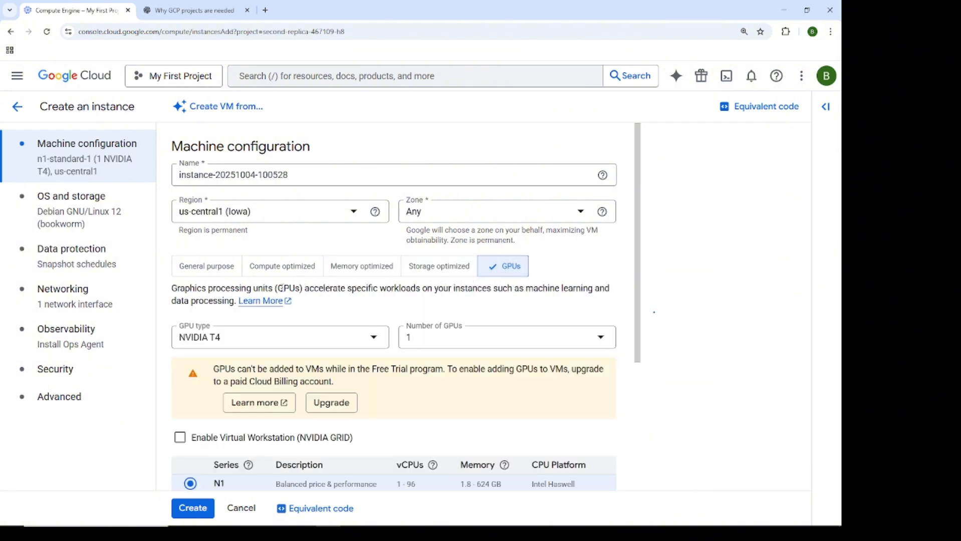
pyautogui.click(203, 270)
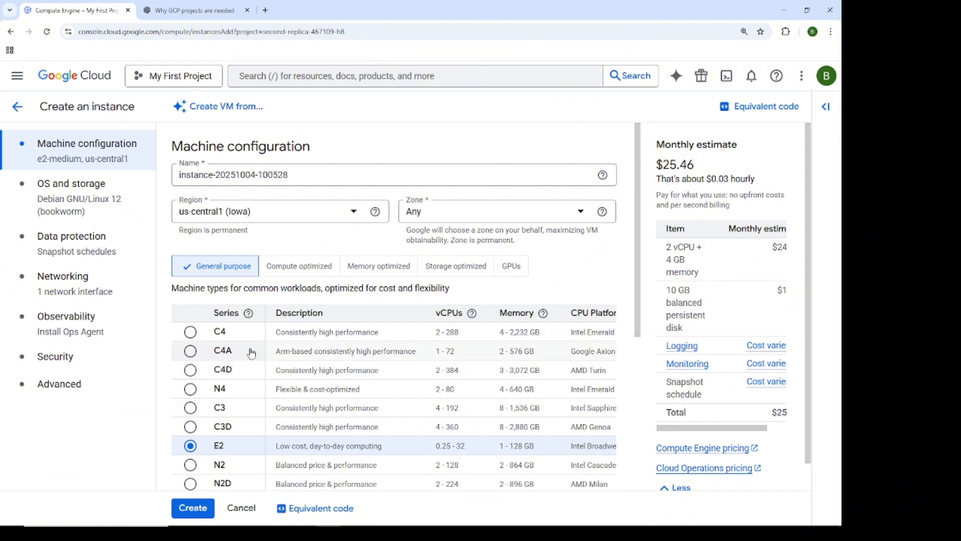
# Compare the general purpose and compute optimized machine series and their monthly estimates, ending on General purpose
pyautogui.click(299, 267)
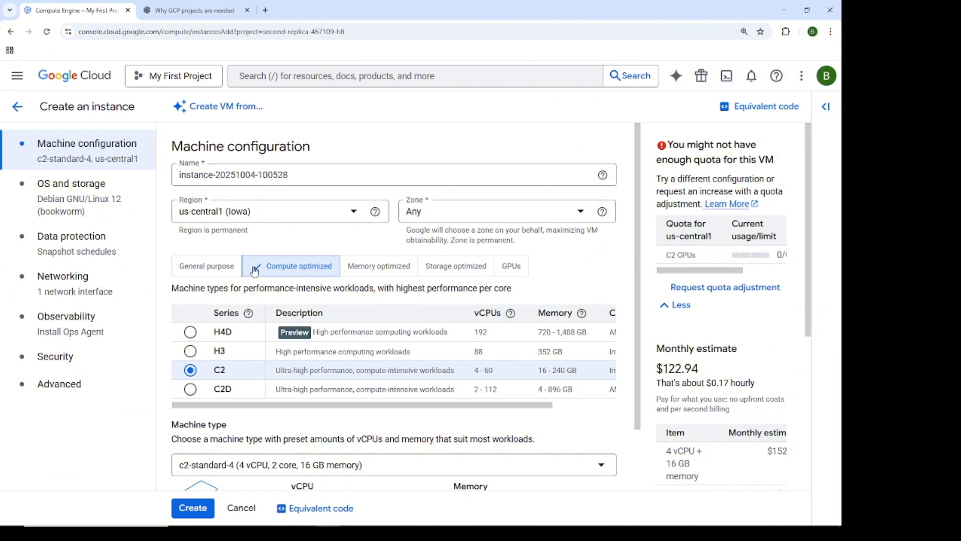
pyautogui.click(211, 269)
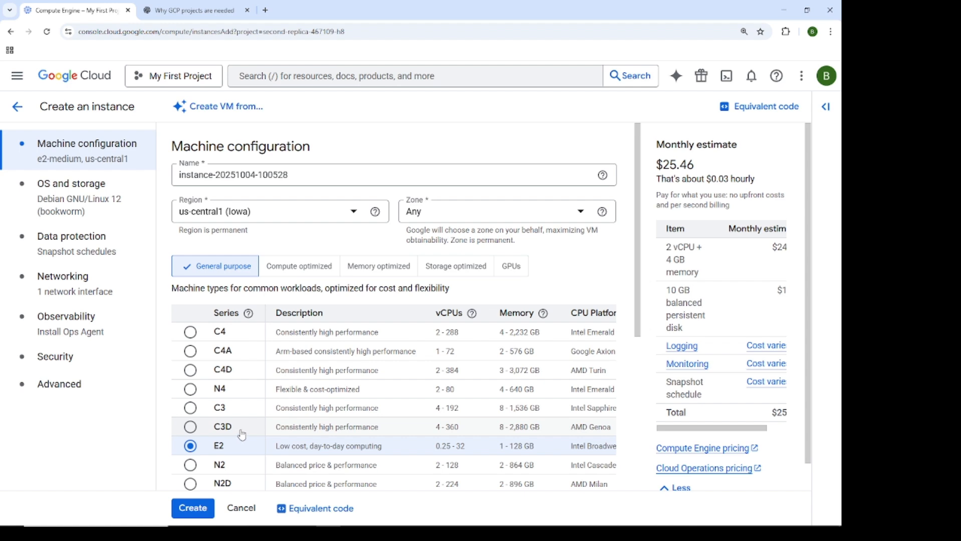
pyautogui.click(301, 272)
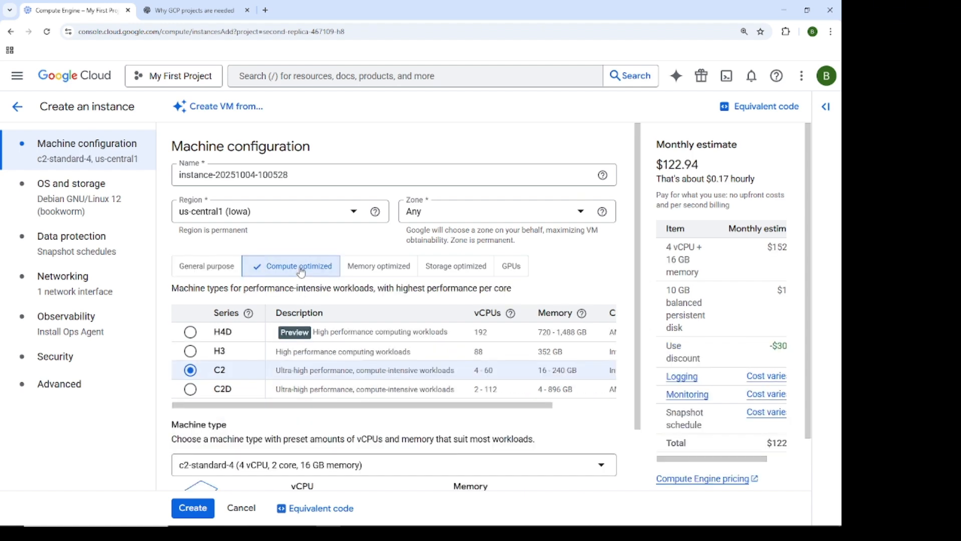
pyautogui.click(205, 269)
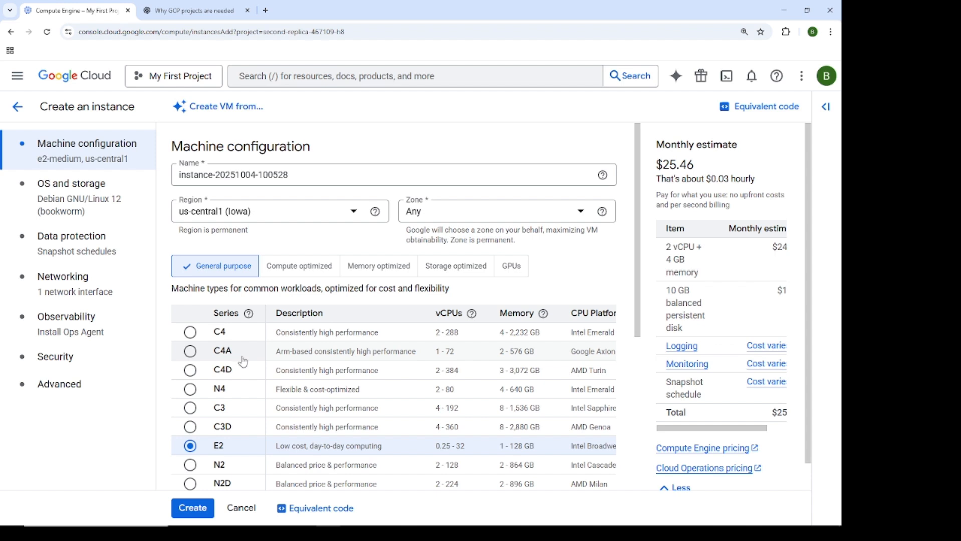
pyautogui.scroll(-1, 265, 354)
pyautogui.scroll(1, 263, 354)
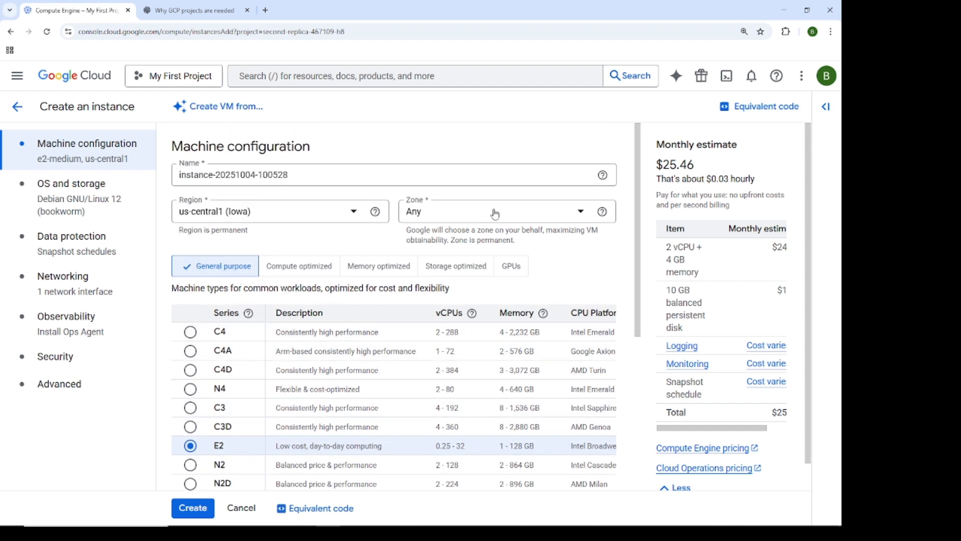
# Check the quota notices and monthly estimates of the compute, memory, storage and GPU families, then restore General purpose
pyautogui.click(305, 265)
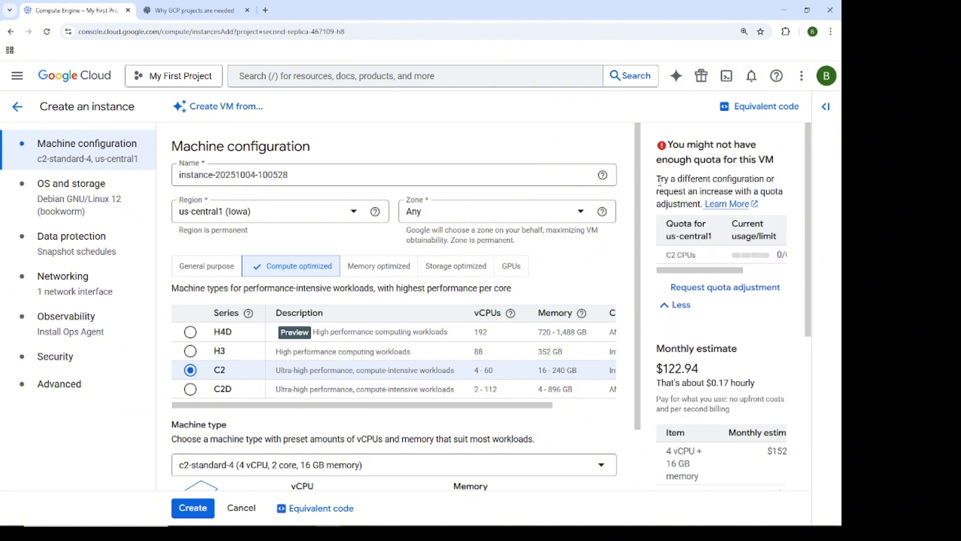
pyautogui.click(395, 267)
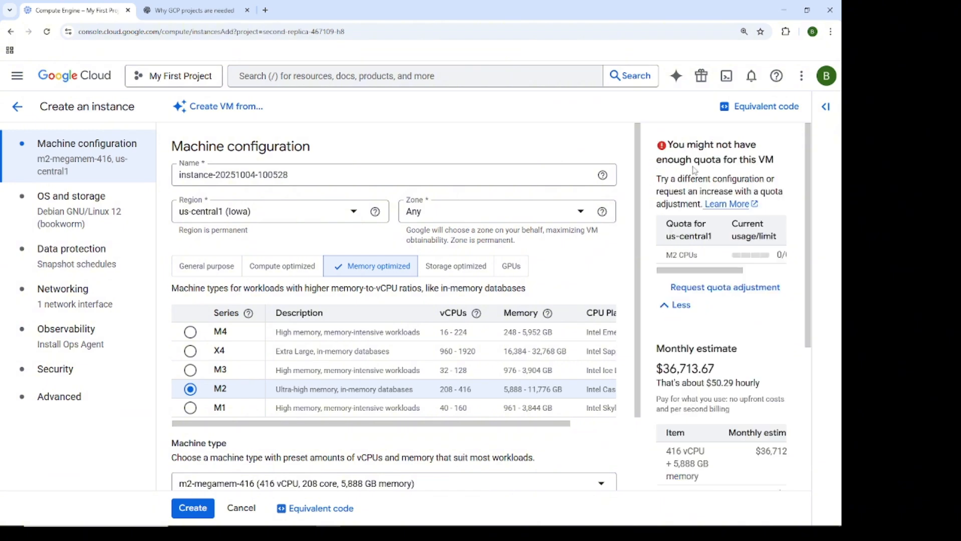
pyautogui.click(462, 275)
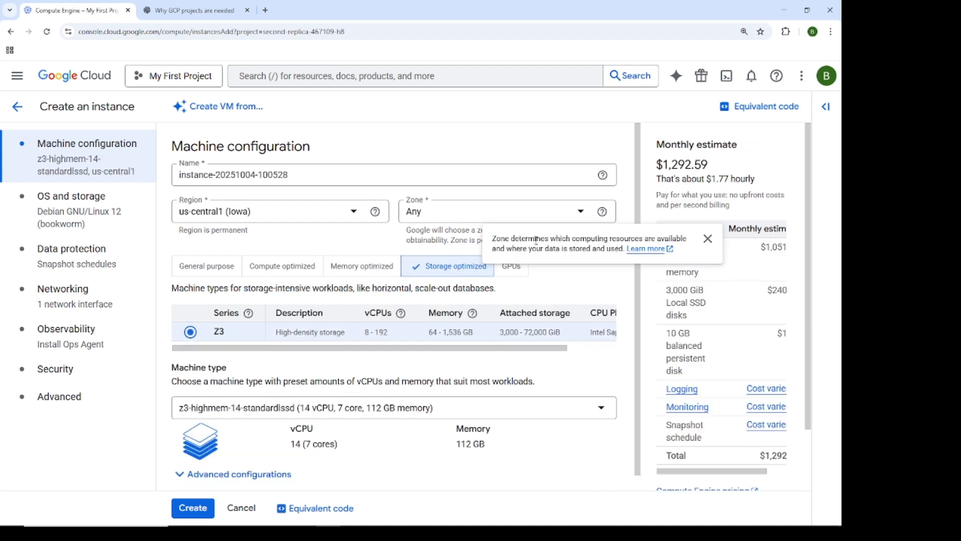
pyautogui.click(519, 271)
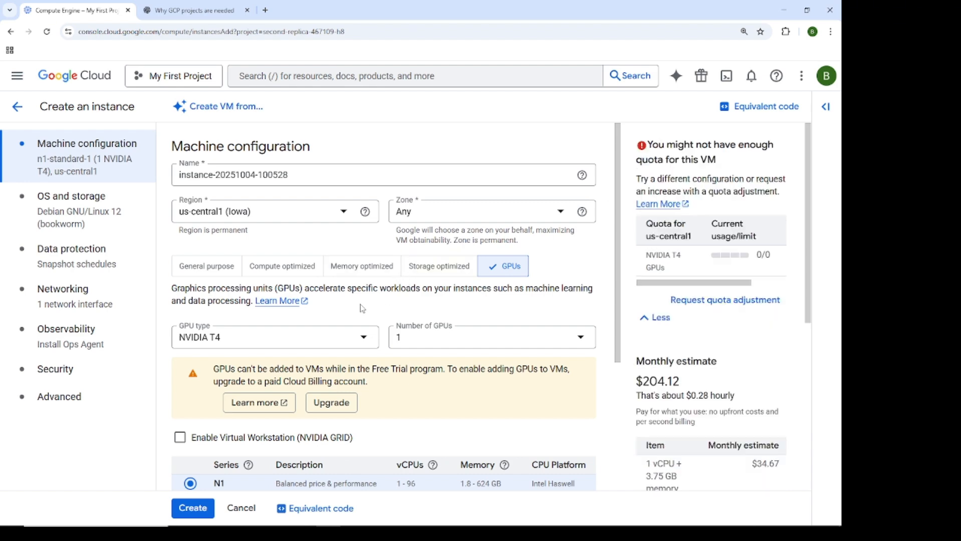
pyautogui.click(200, 269)
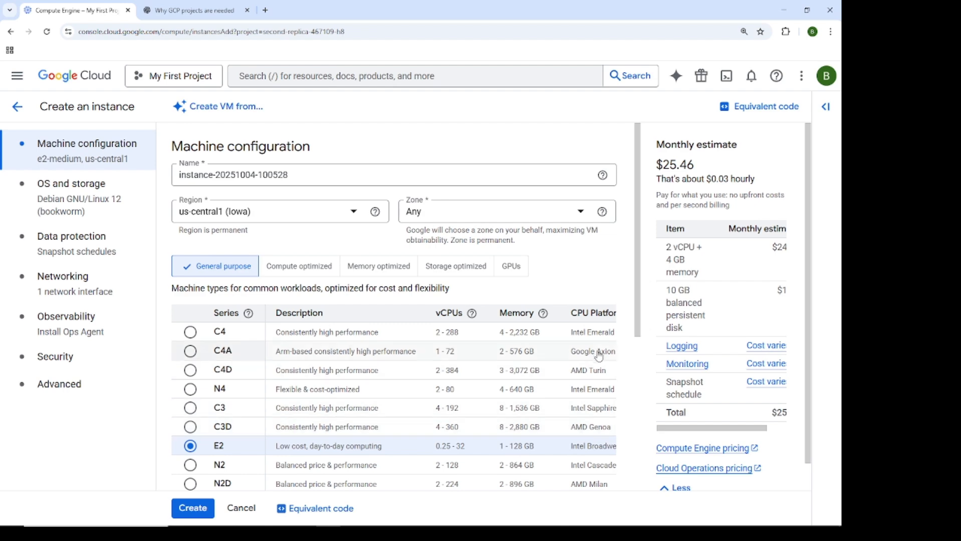
# Examine the remaining general purpose series and the preset machine type settings for the E2 series
pyautogui.moveTo(637, 328); pyautogui.dragTo(637, 408)
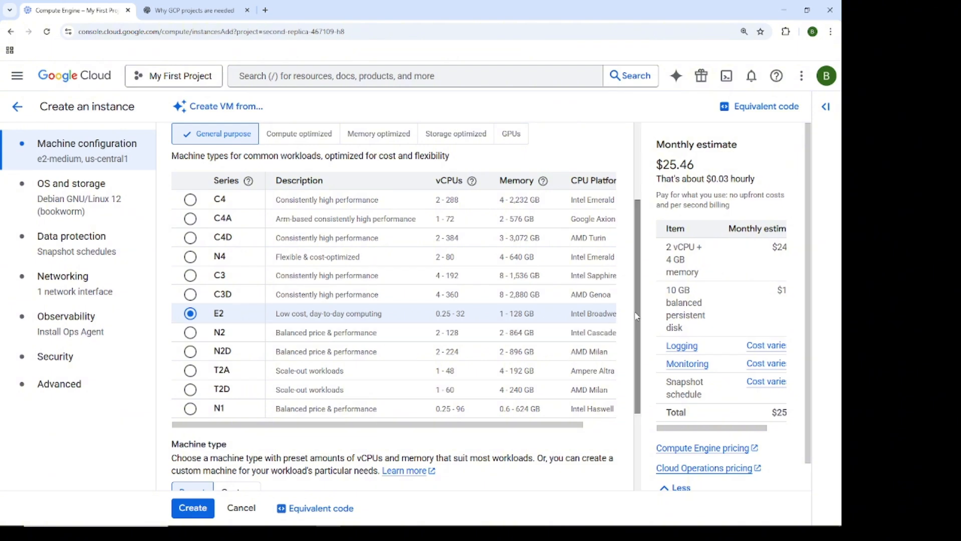
pyautogui.moveTo(637, 316); pyautogui.dragTo(630, 414)
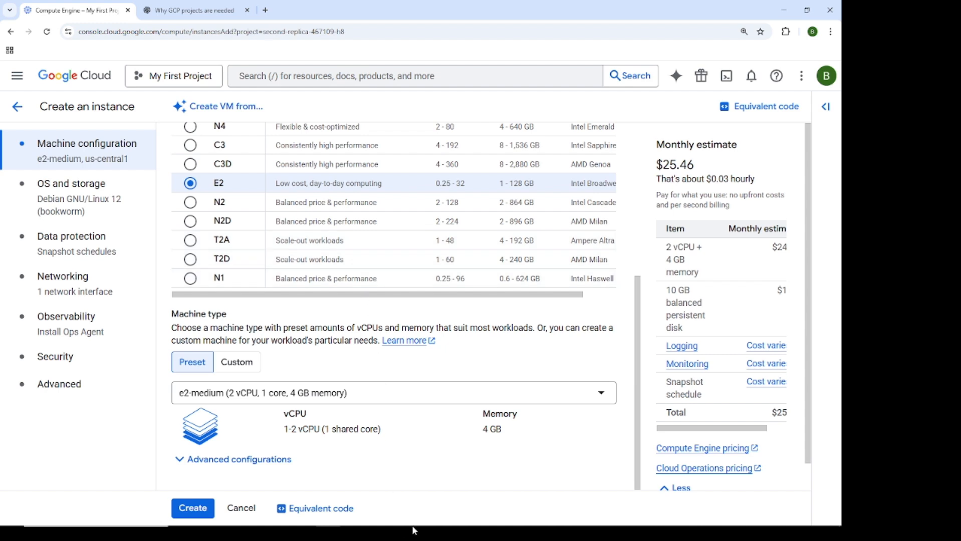
pyautogui.moveTo(412, 526)
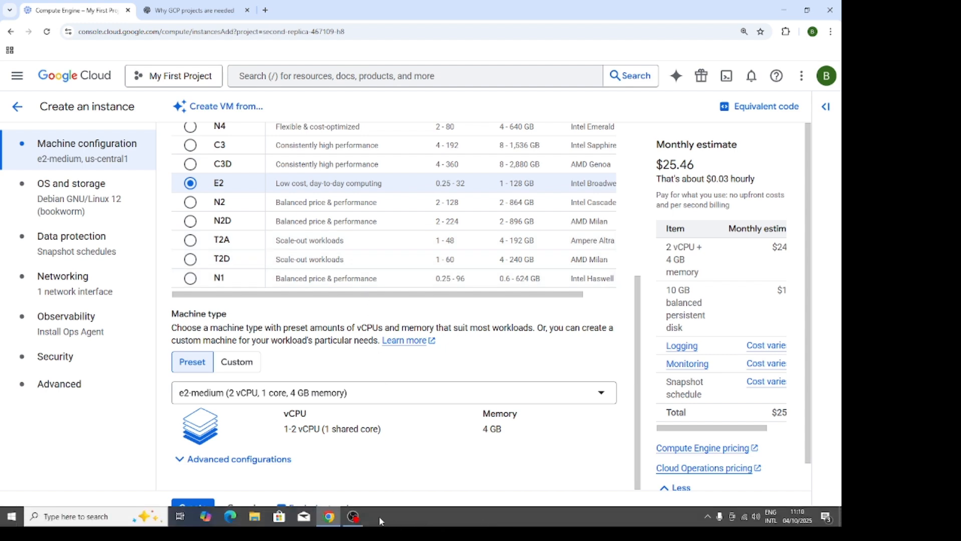